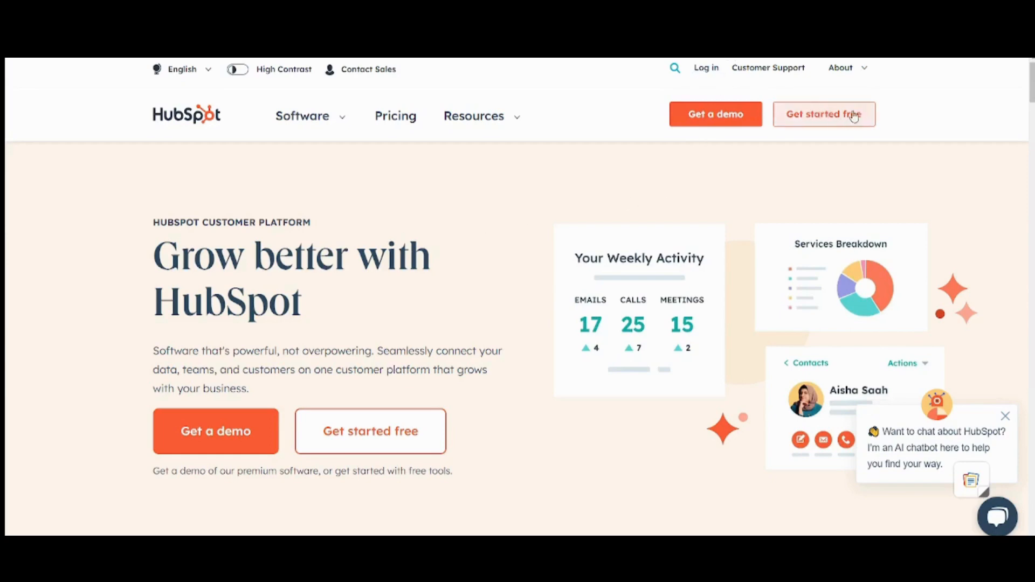
# Step: Sign in to HubSpot through the classic email-and-password login
pyautogui.click(709, 71)
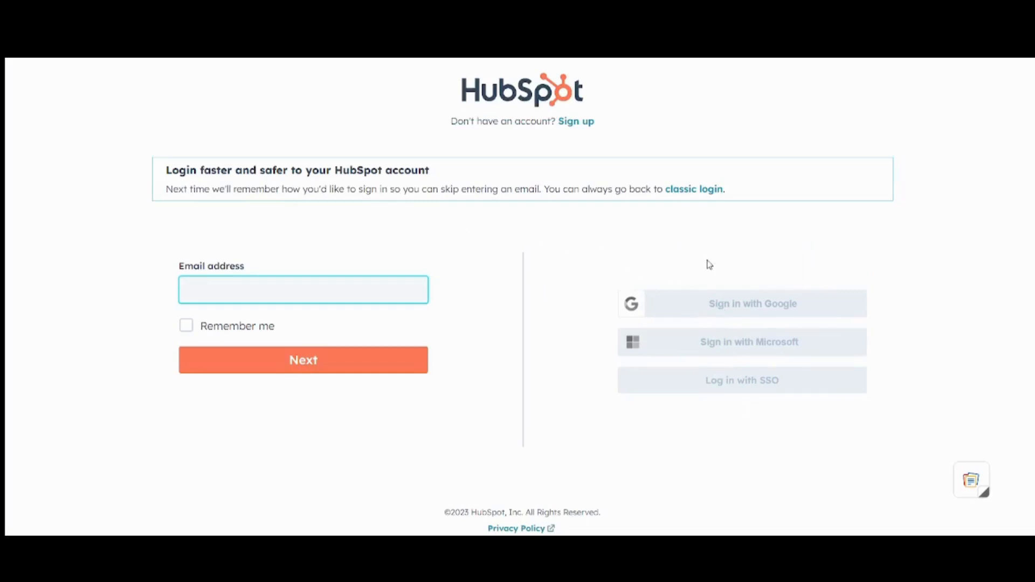
pyautogui.click(695, 193)
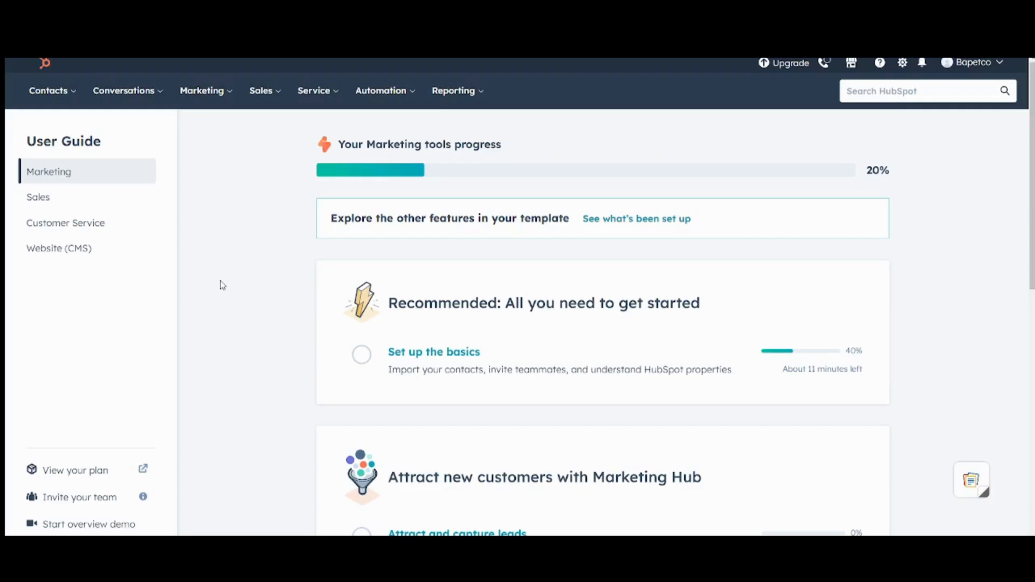
# Step: Go to Marketing > Email and start creating a new email
pyautogui.click(230, 95)
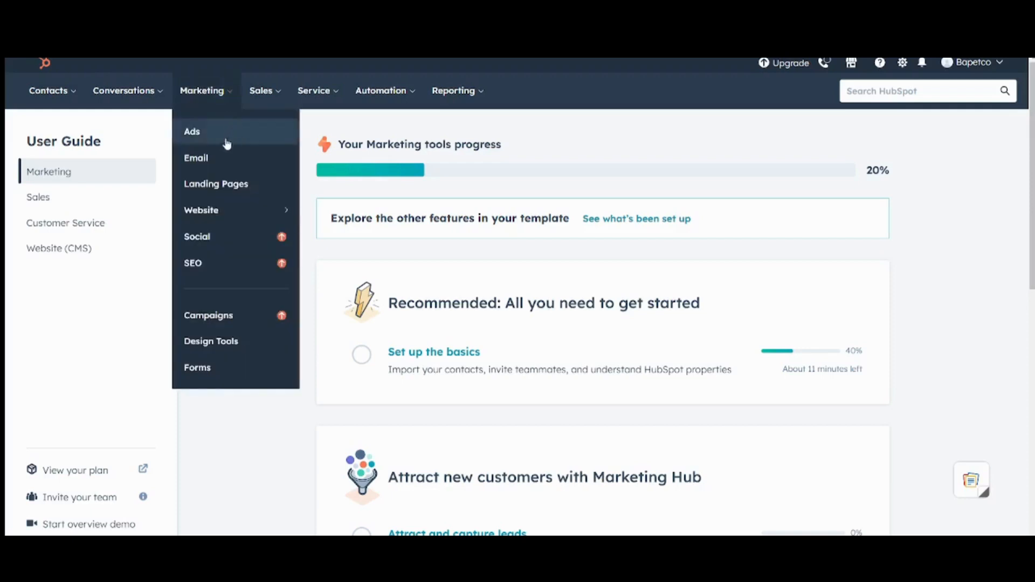
pyautogui.click(208, 159)
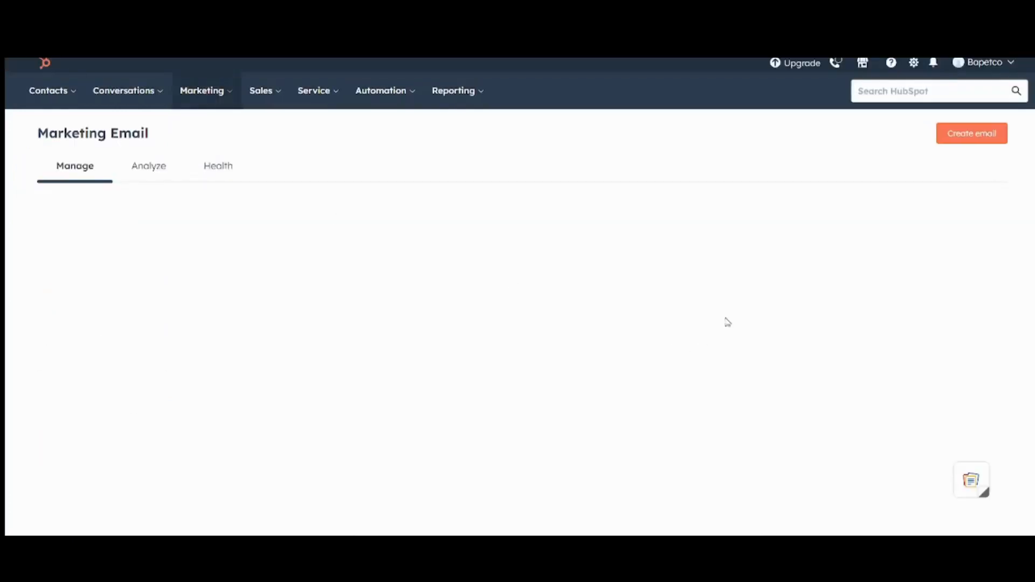
pyautogui.click(980, 139)
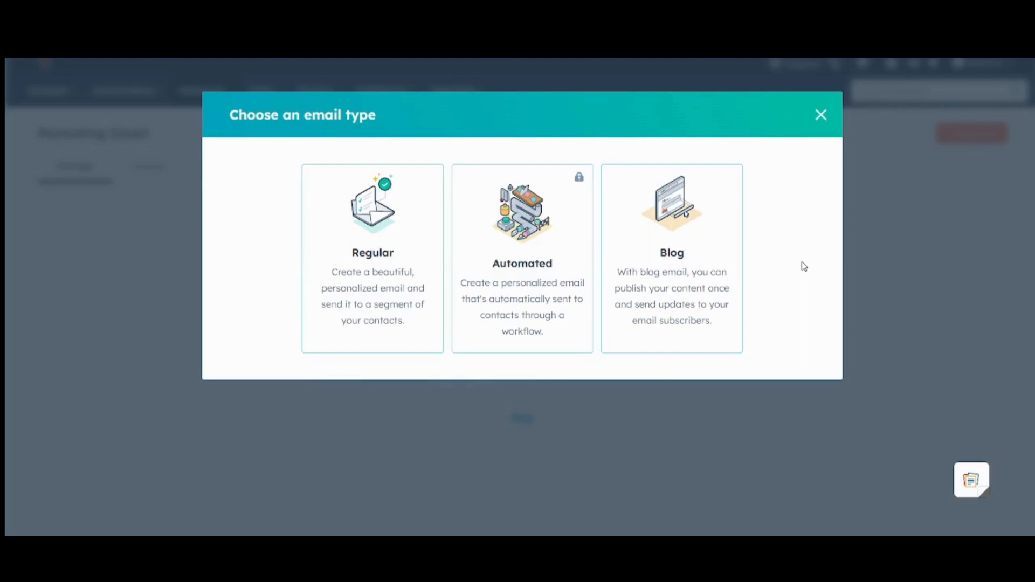
# Step: Choose the Regular email type and dismiss the template-picking tour to browse the Basic templates
pyautogui.click(380, 259)
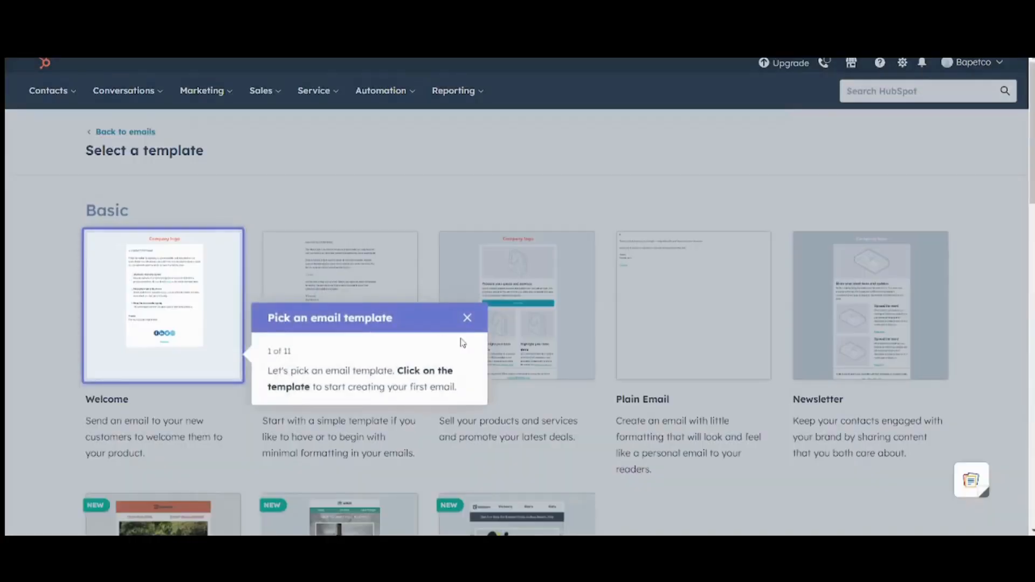
pyautogui.click(466, 319)
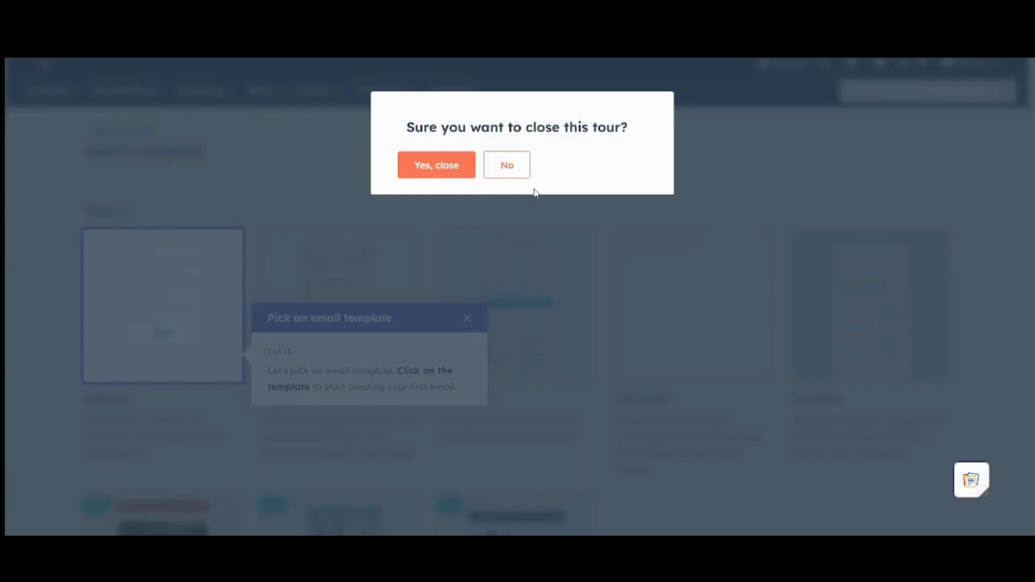
pyautogui.click(522, 176)
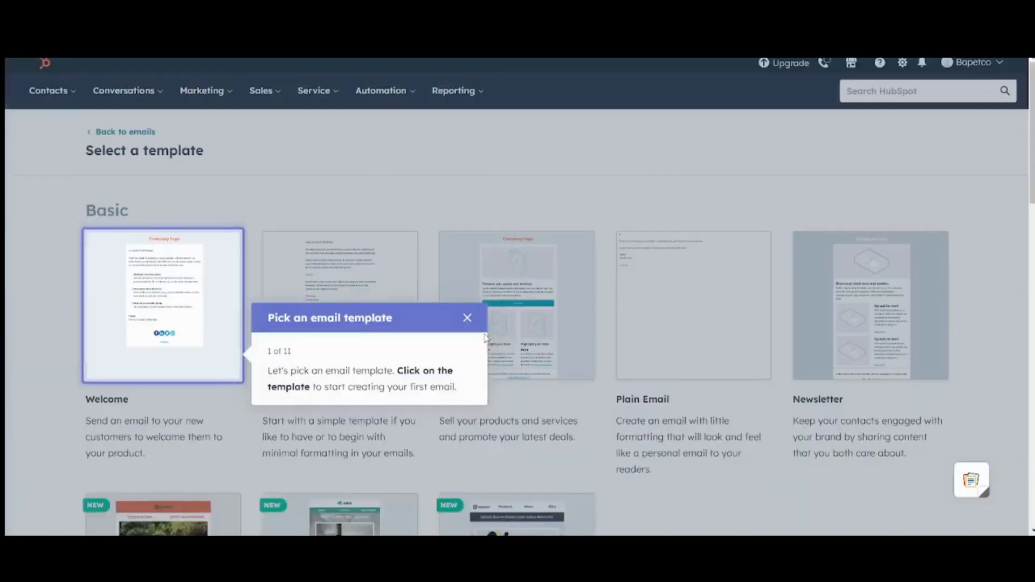
pyautogui.click(465, 318)
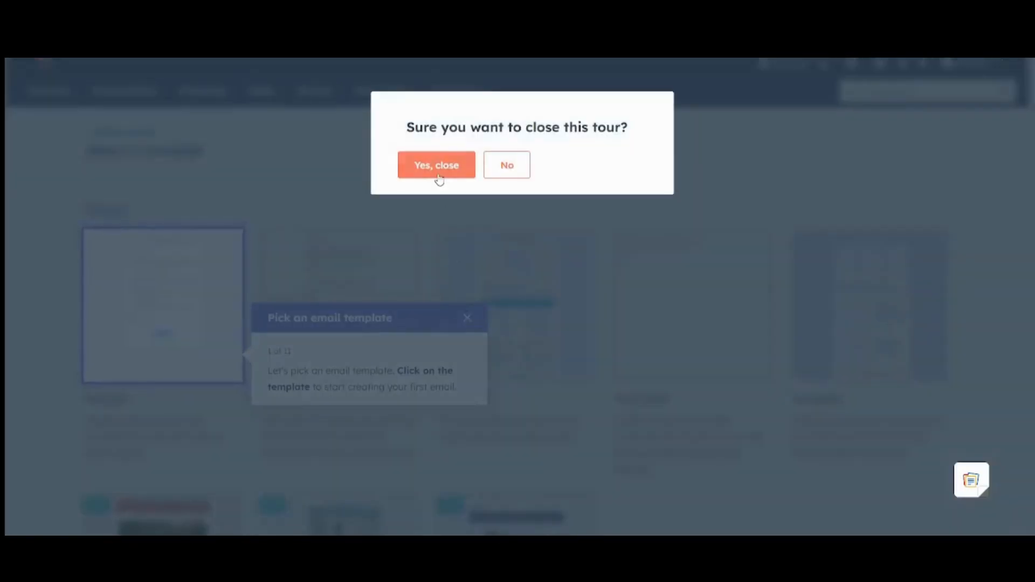
pyautogui.click(437, 174)
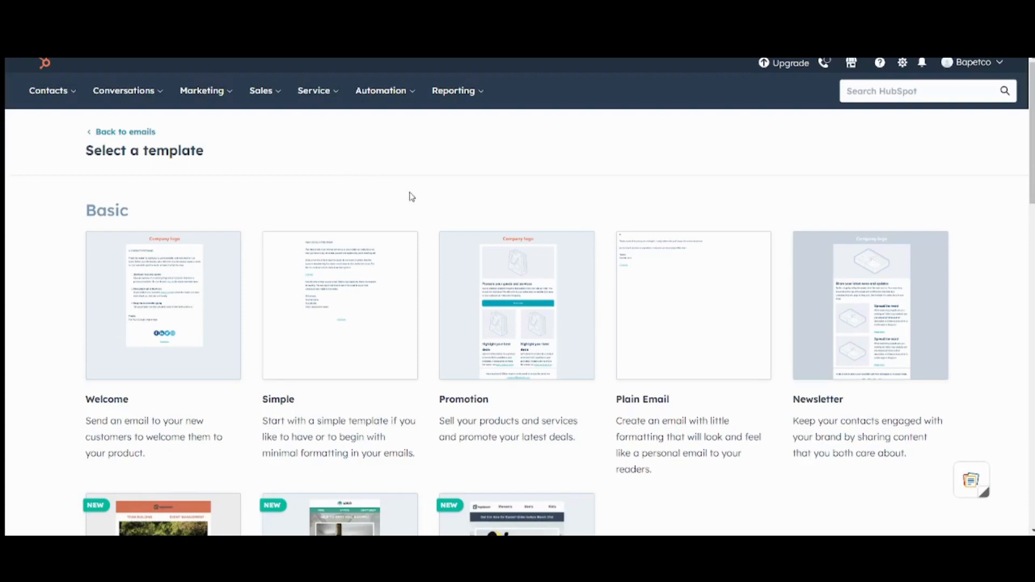
pyautogui.scroll(-2, 411, 197)
pyautogui.scroll(1, 411, 197)
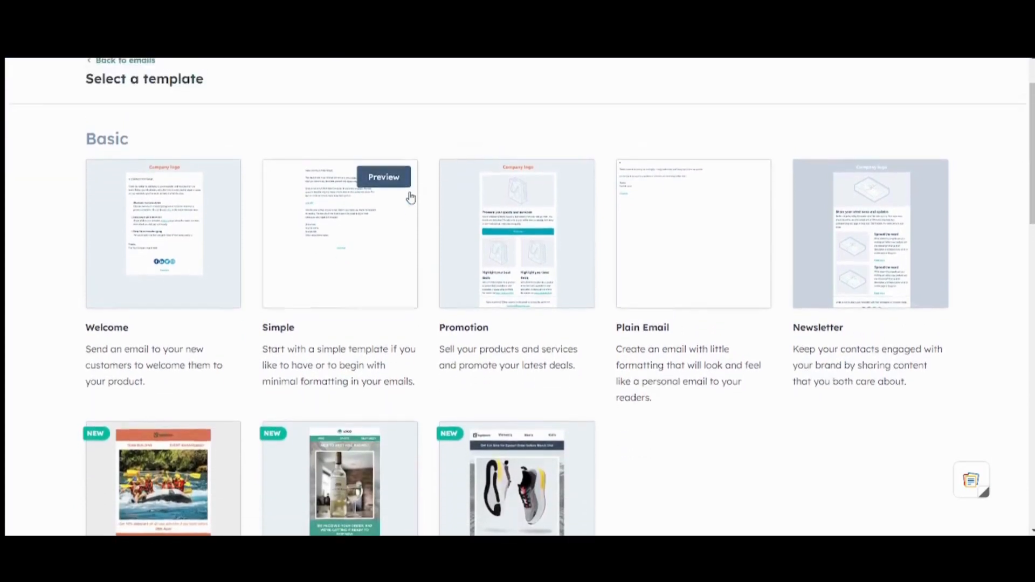
pyautogui.scroll(1, 410, 197)
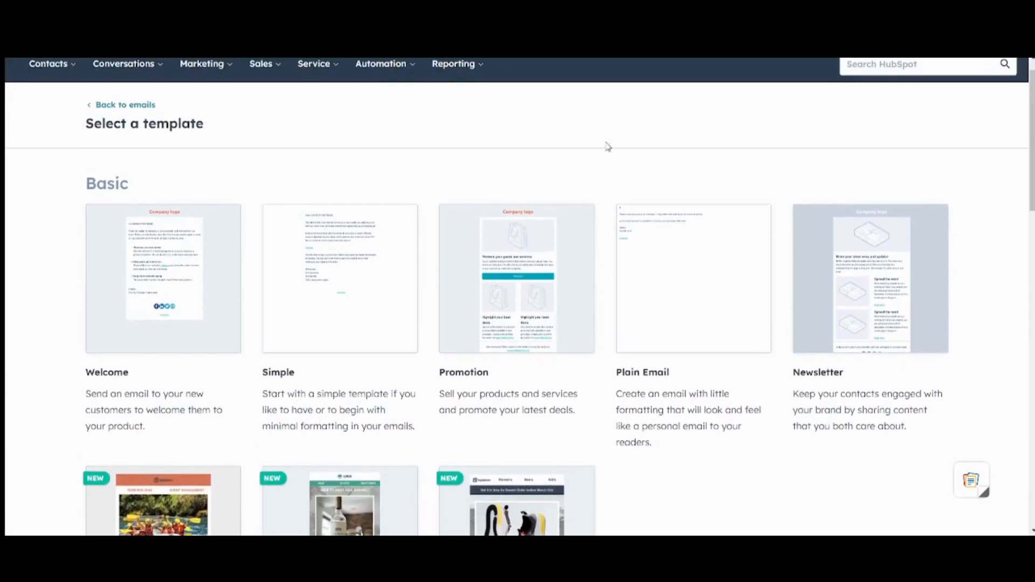
pyautogui.scroll(-1, 607, 151)
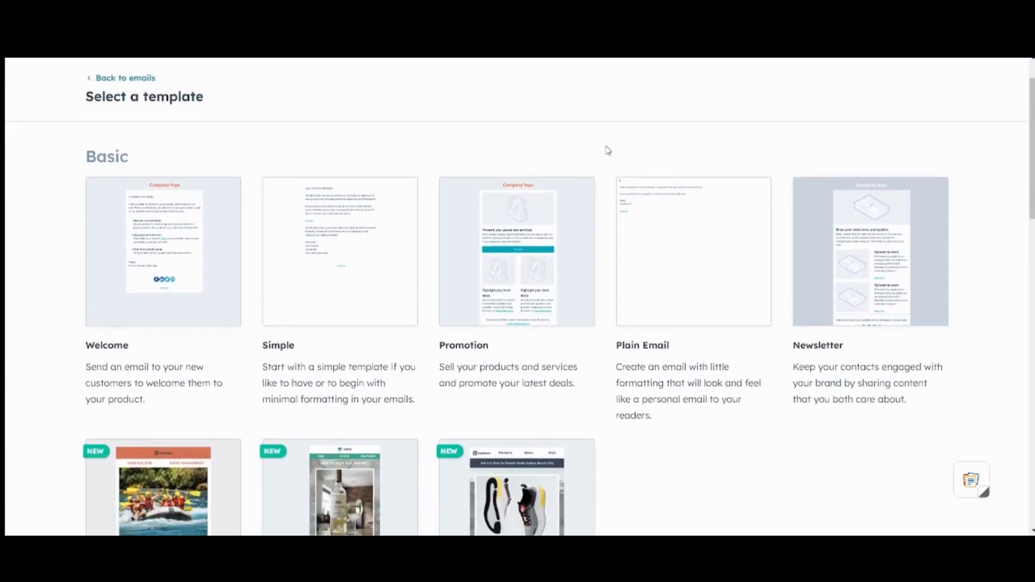
pyautogui.scroll(1, 607, 151)
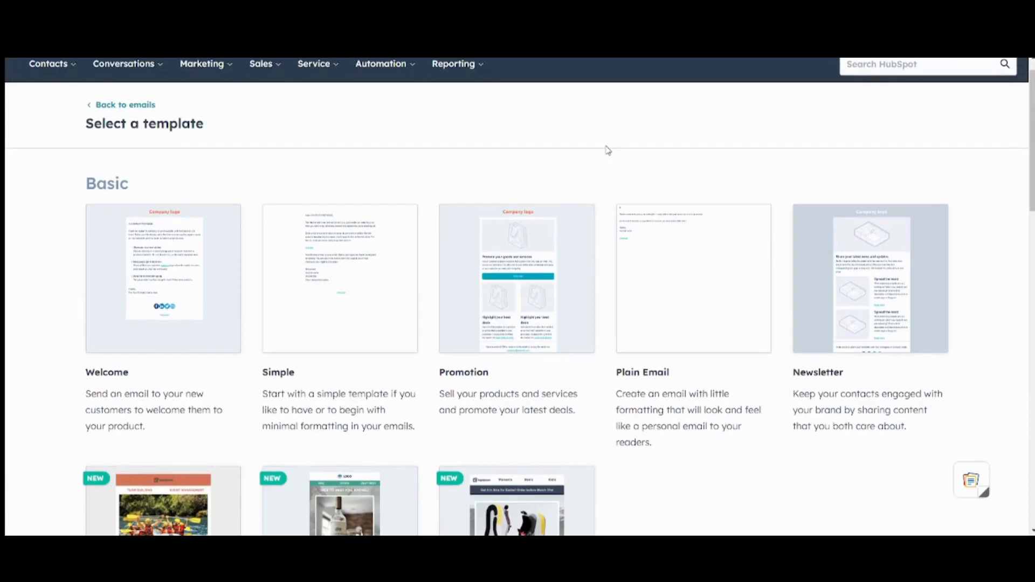
pyautogui.scroll(-1, 607, 151)
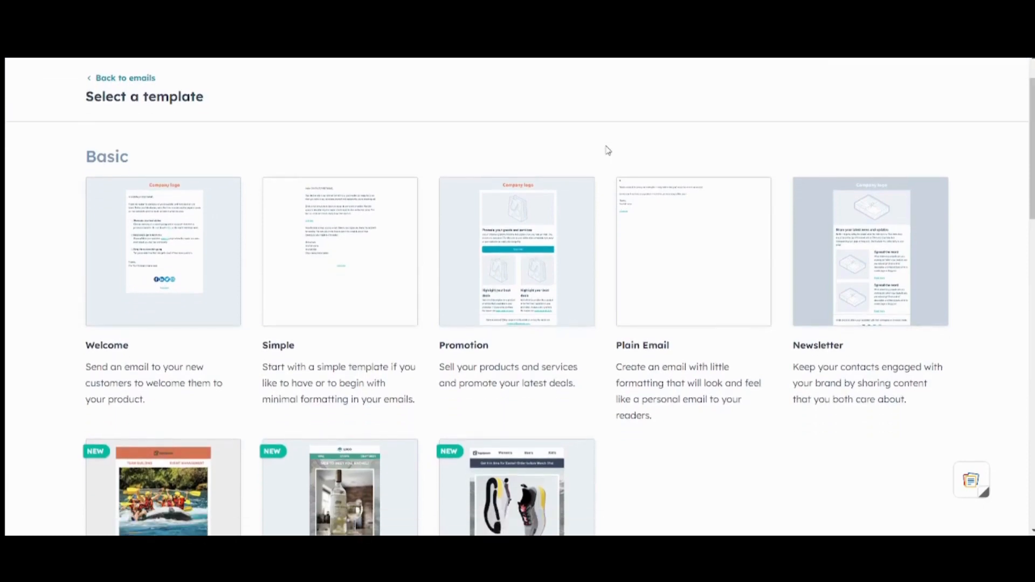
pyautogui.moveTo(517, 249)
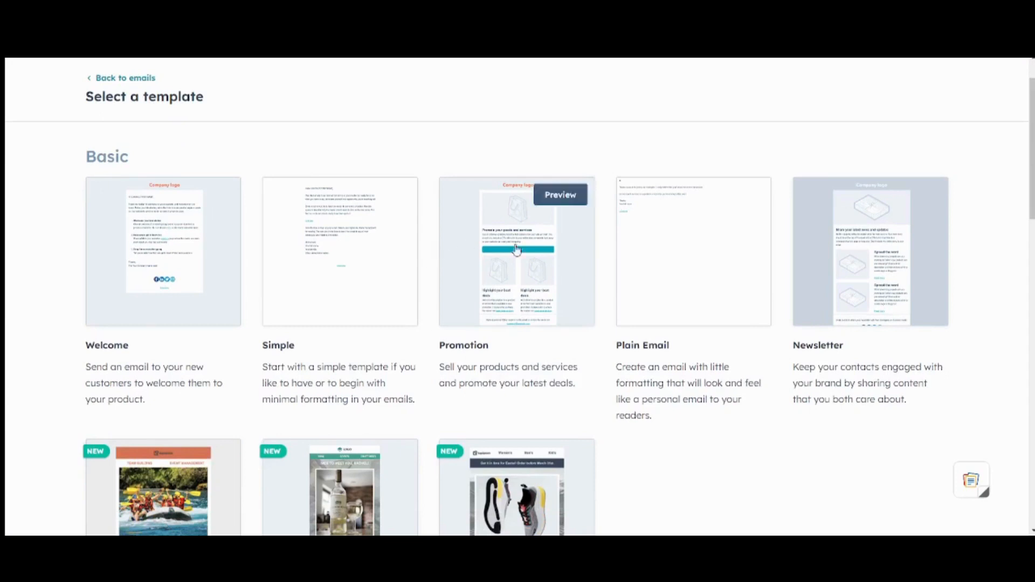
# Step: Preview the Promotion template and start the new email from it
pyautogui.click(554, 197)
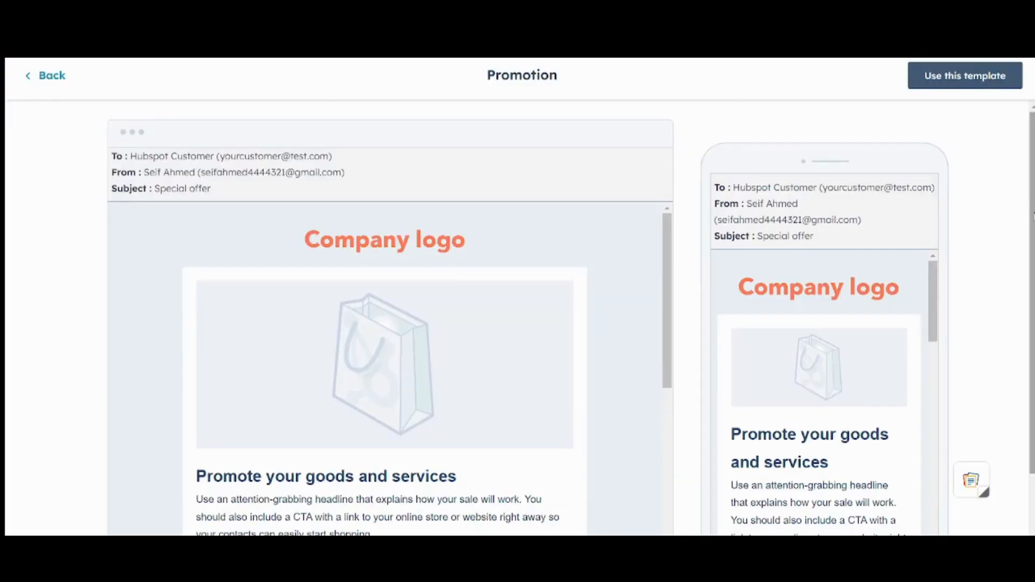
pyautogui.scroll(-3, 518, 318)
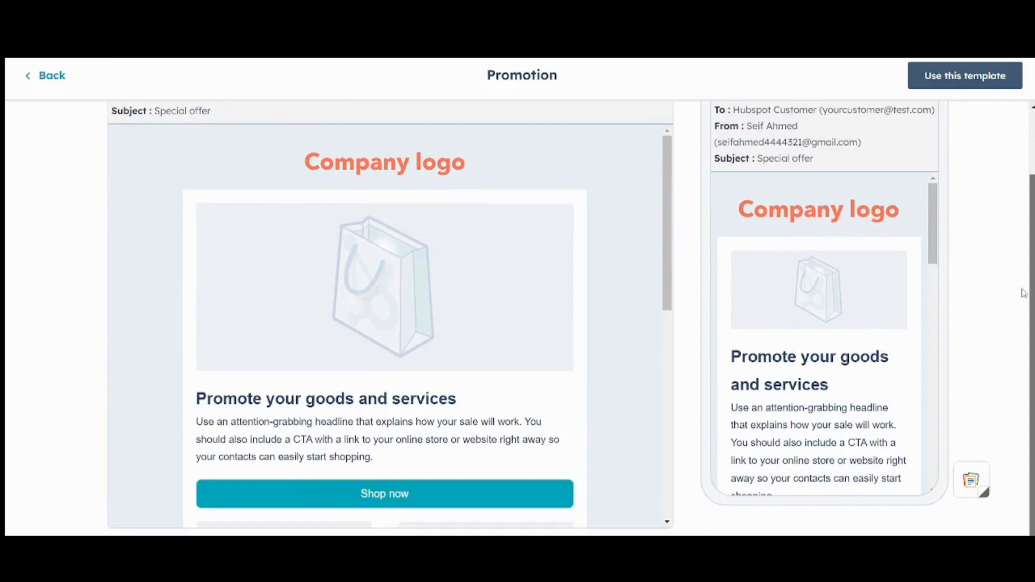
pyautogui.scroll(3, 1022, 293)
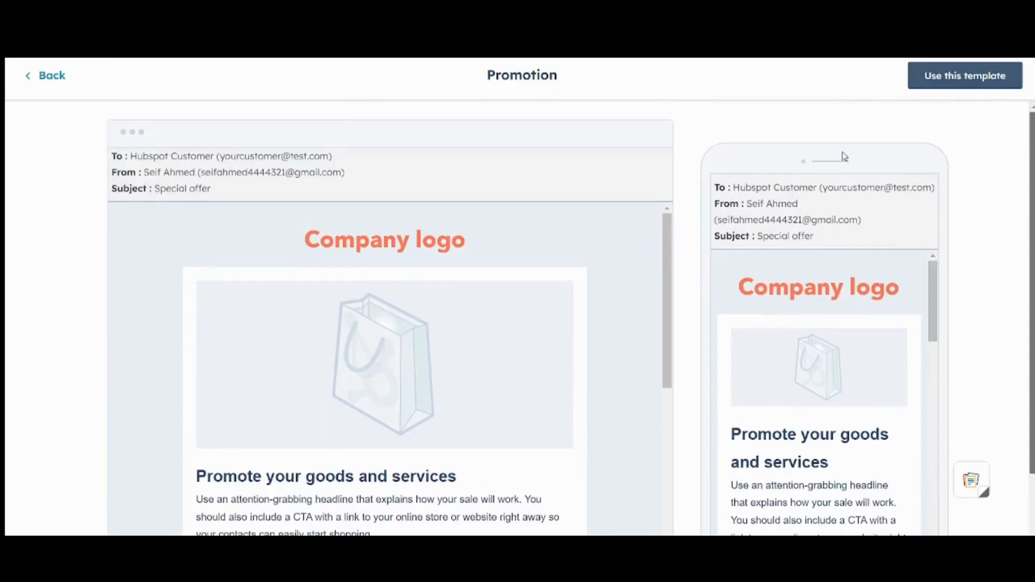
pyautogui.click(978, 77)
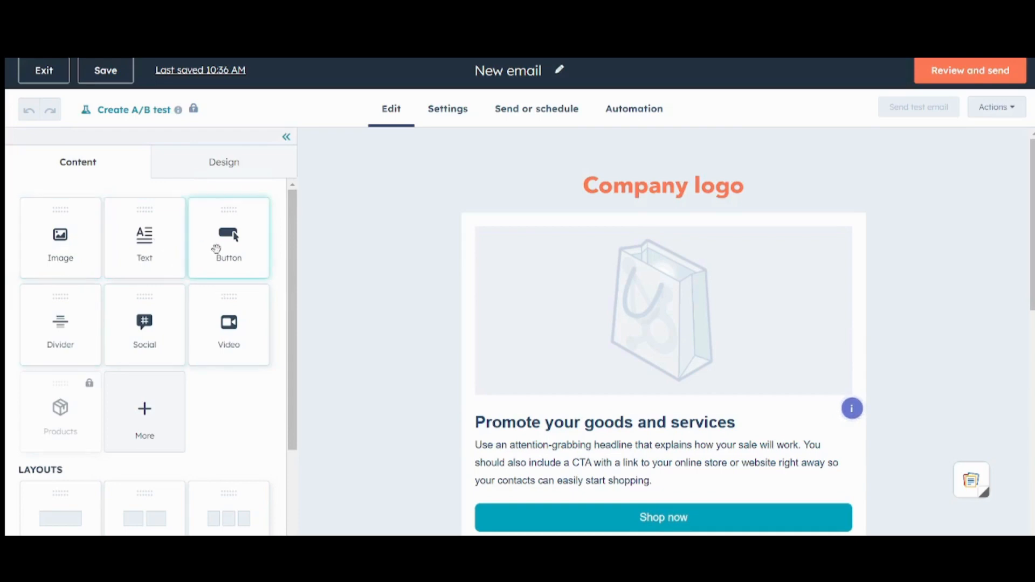
# Step: Replace the Company logo placeholder with an uploaded oil-drop logo at 290 × 174
pyautogui.moveTo(296, 320); pyautogui.dragTo(325, 202)
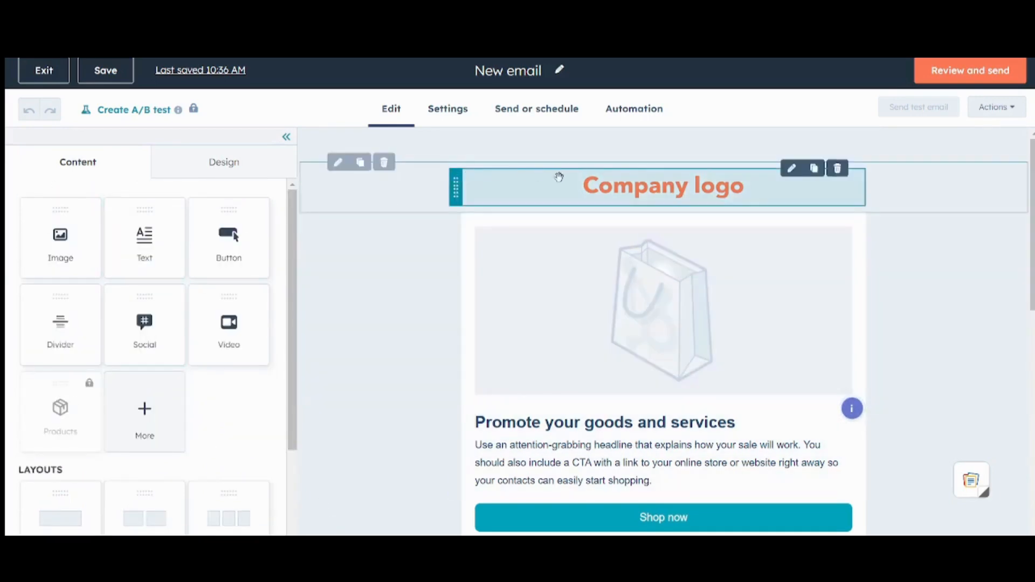
pyautogui.click(559, 178)
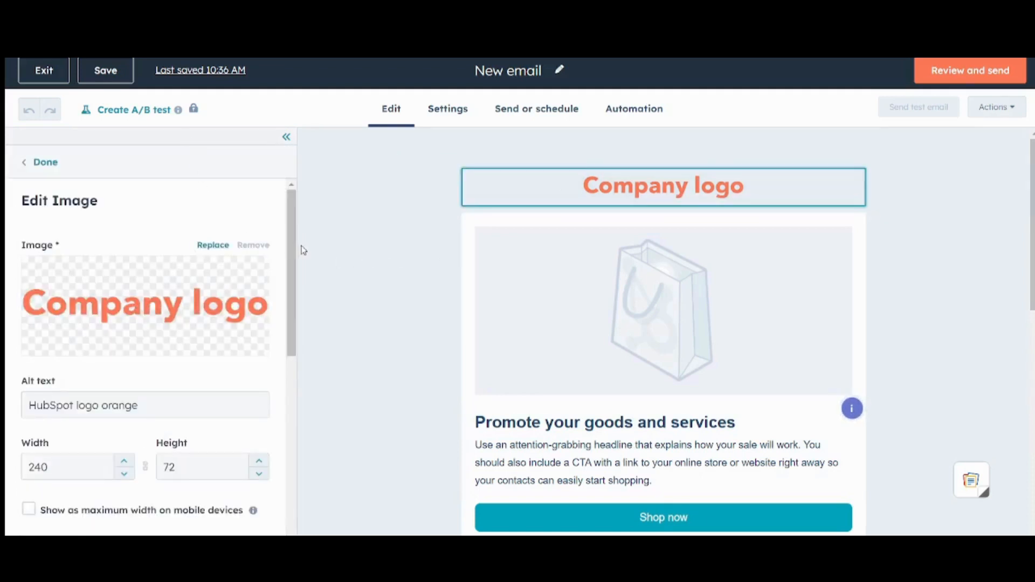
pyautogui.scroll(-7, 294, 249)
pyautogui.scroll(7, 294, 249)
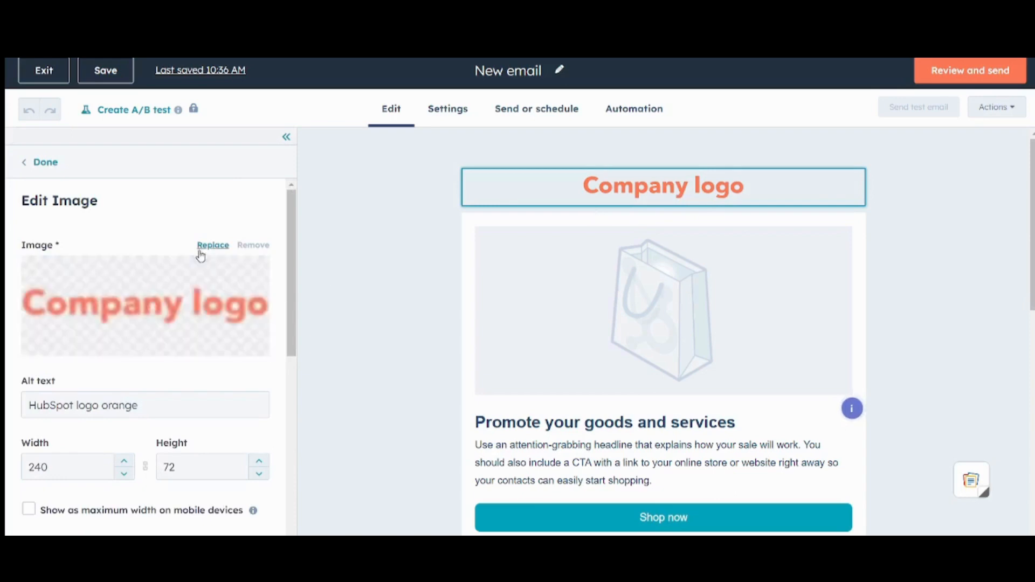
pyautogui.moveTo(199, 290)
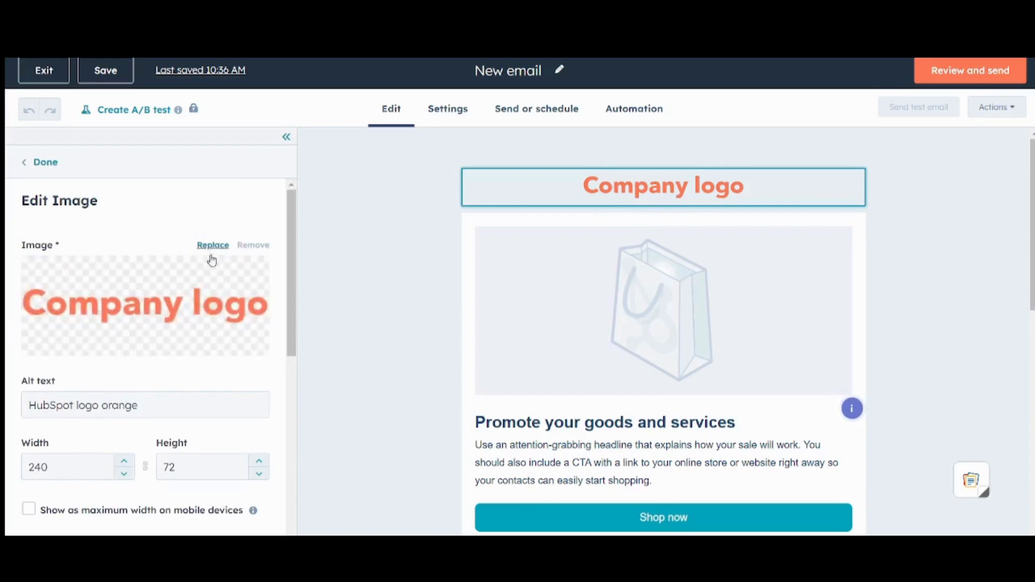
pyautogui.click(200, 278)
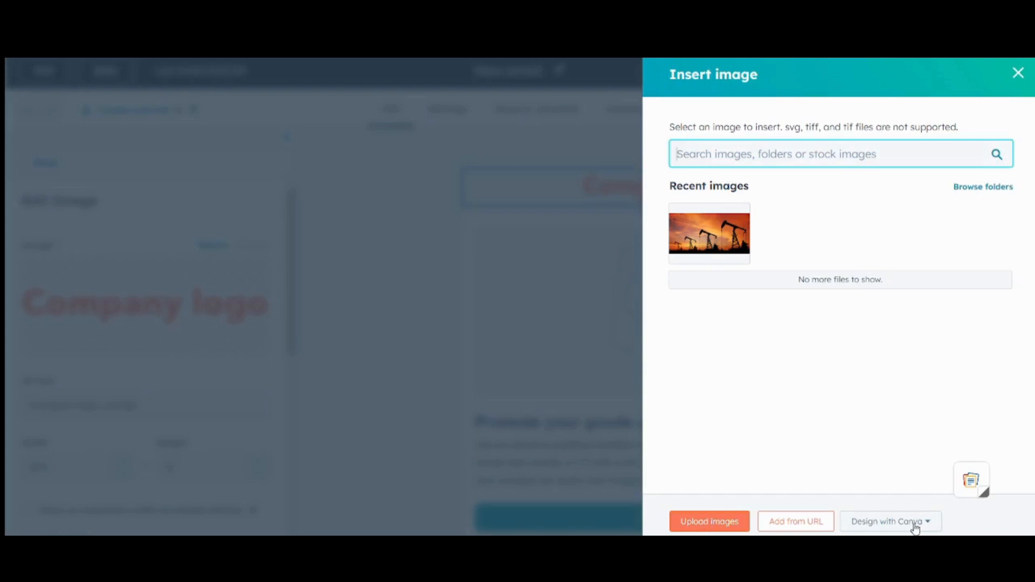
pyautogui.click(709, 521)
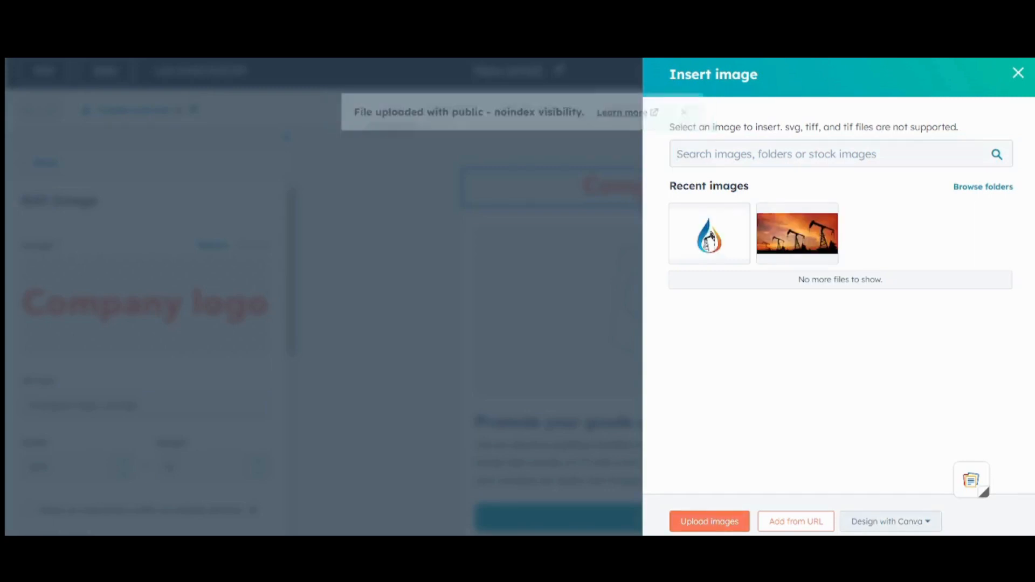
pyautogui.click(707, 240)
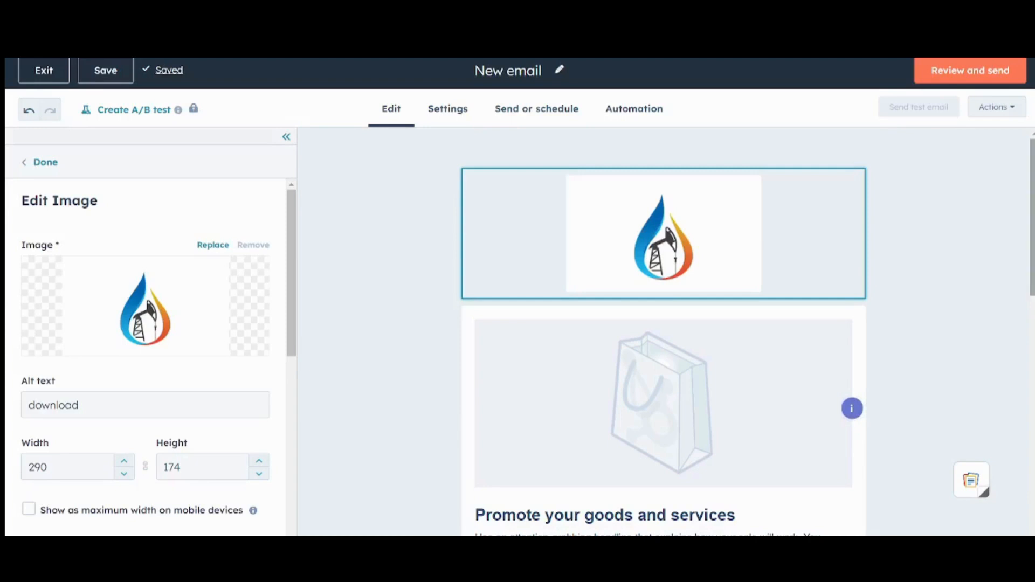
# Step: Change the logo height from 174 to 50 px, making it 83 × 50
pyautogui.click(909, 259)
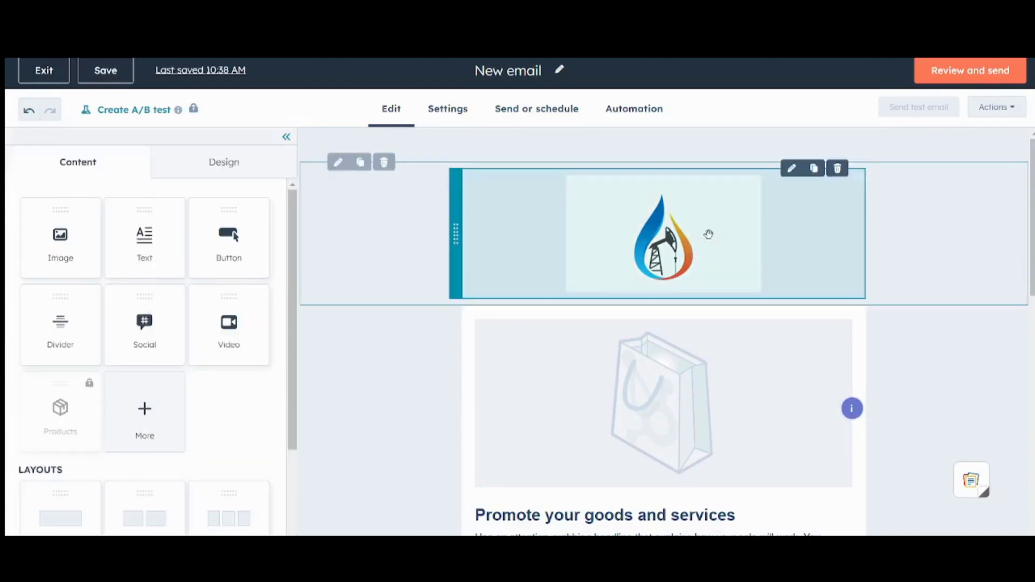
pyautogui.click(709, 231)
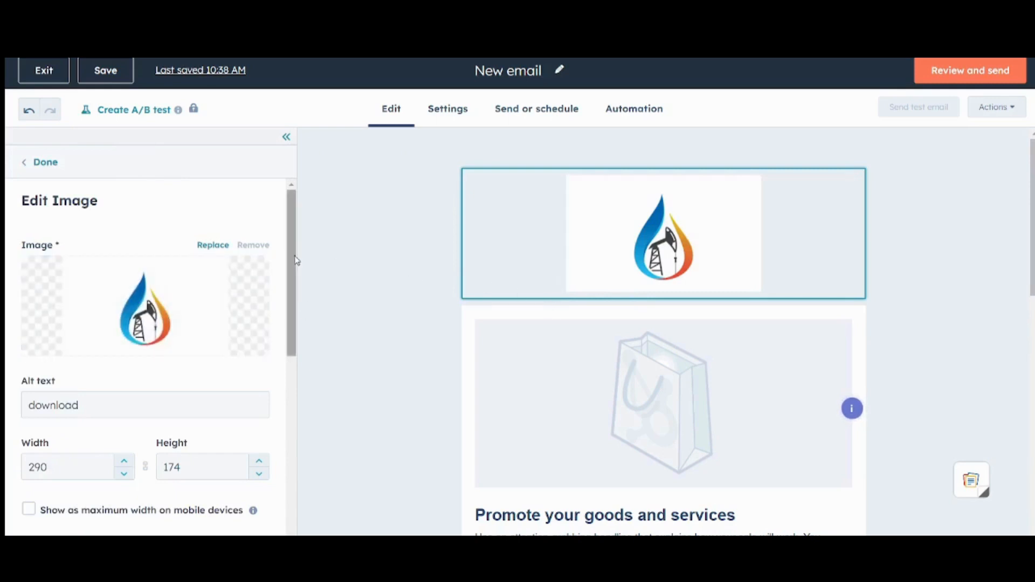
pyautogui.scroll(-3, 291, 280)
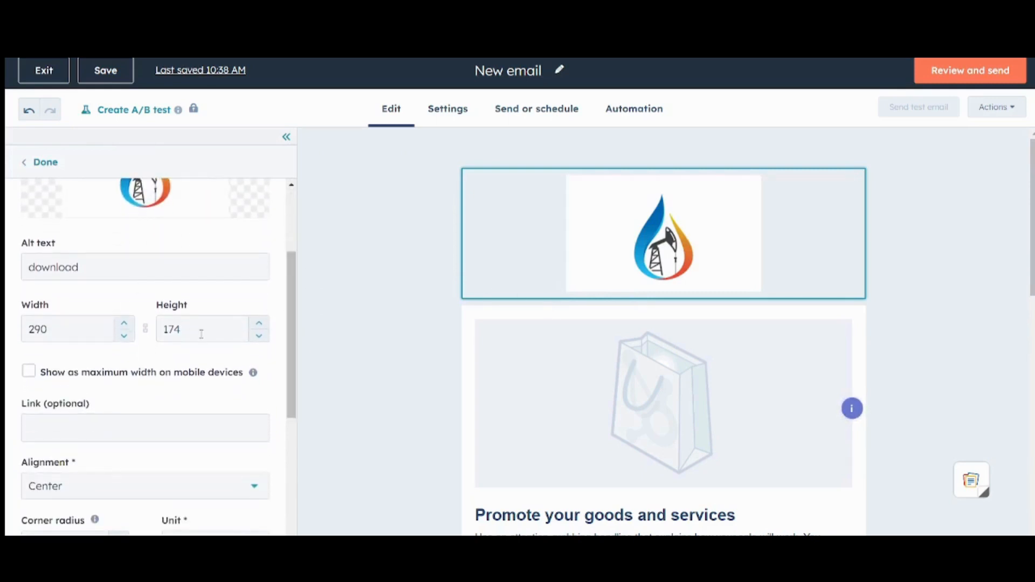
pyautogui.moveTo(201, 334); pyautogui.dragTo(157, 331)
pyautogui.write('100')
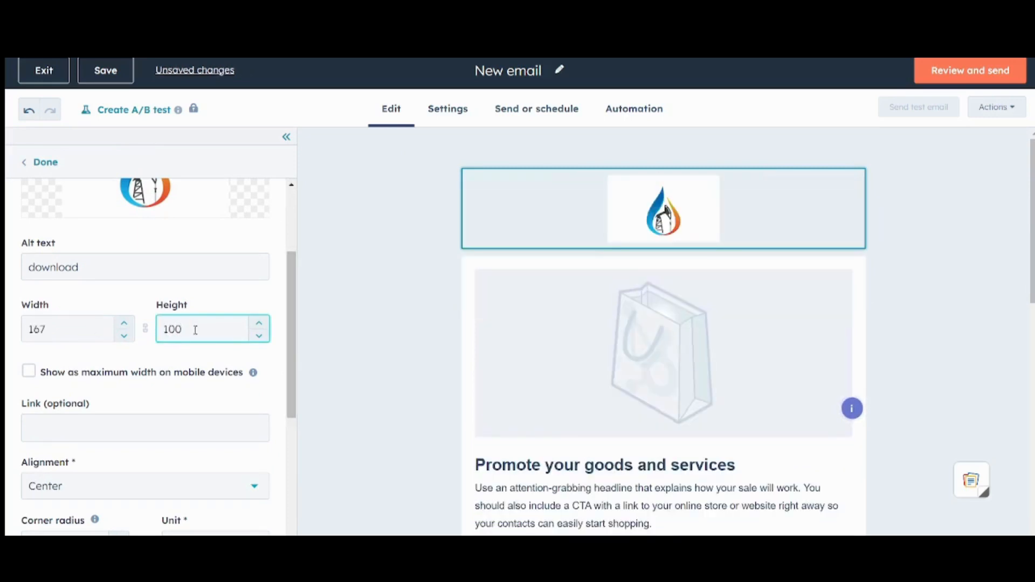
pyautogui.moveTo(201, 329); pyautogui.dragTo(117, 325)
pyautogui.write('50')
pyautogui.click(905, 257)
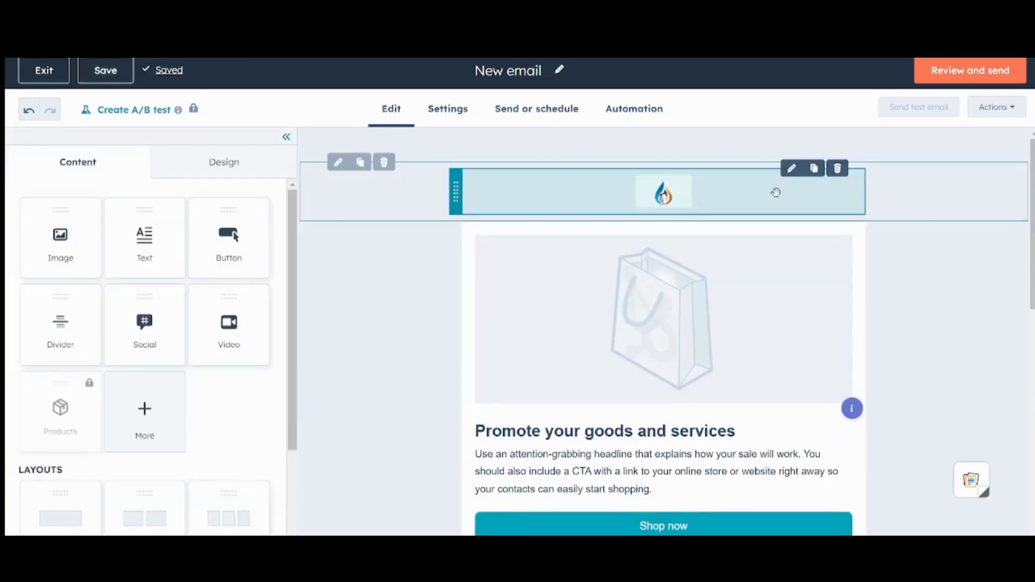
# Step: Review the resized logo's image settings and close the panel with Done
pyautogui.click(776, 192)
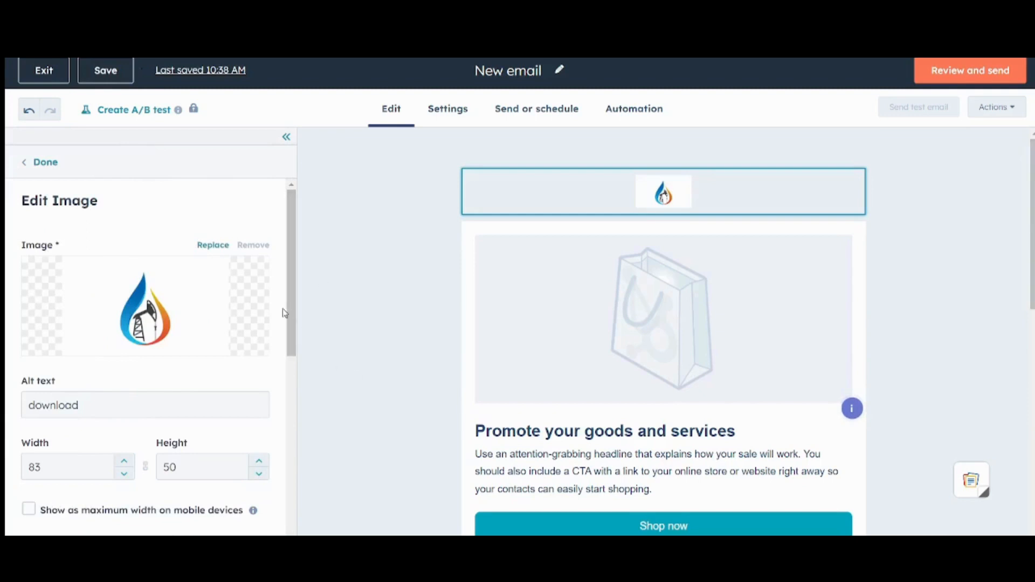
pyautogui.moveTo(290, 313); pyautogui.dragTo(315, 461)
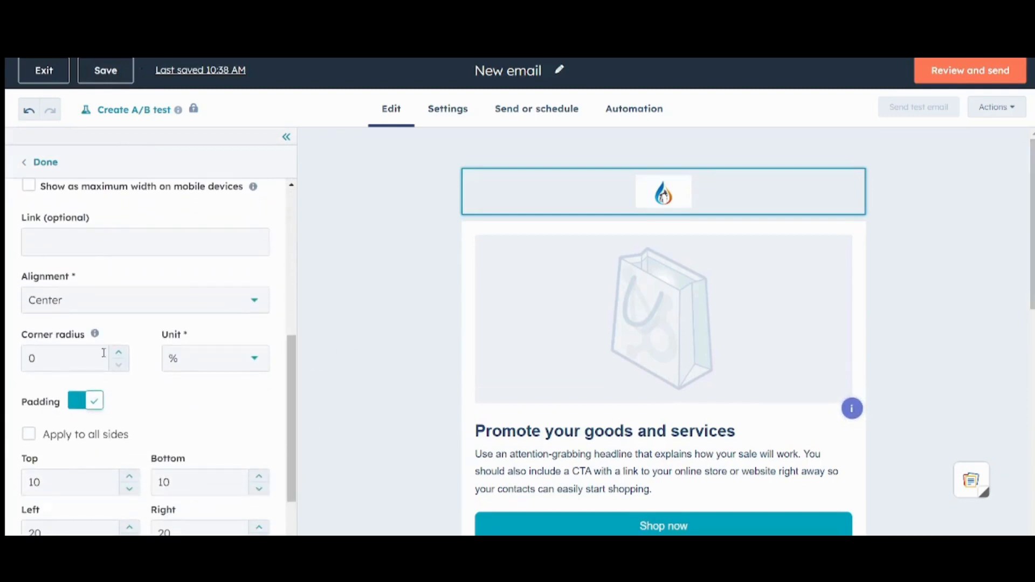
pyautogui.scroll(-2, 291, 431)
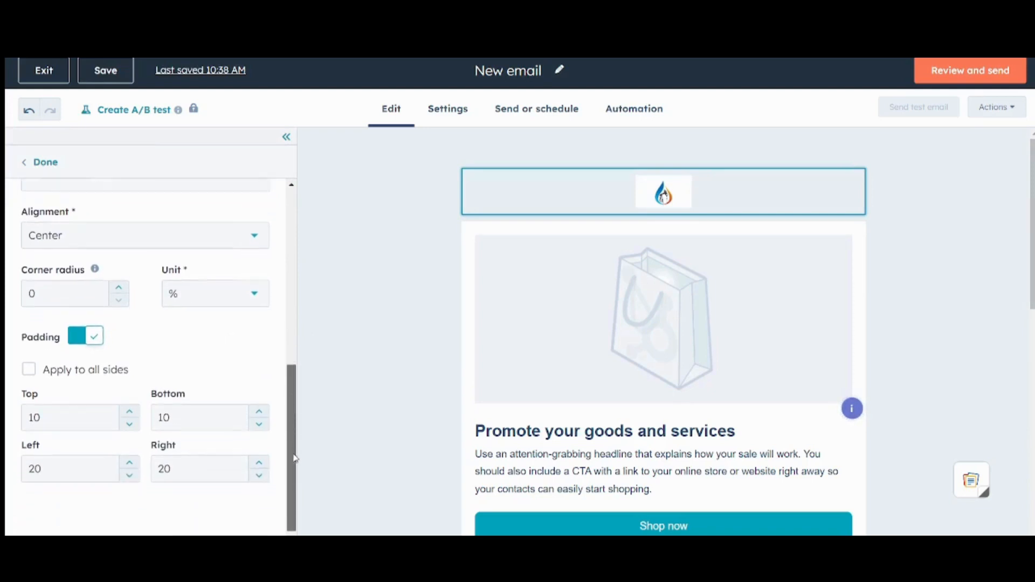
pyautogui.scroll(10, 185, 268)
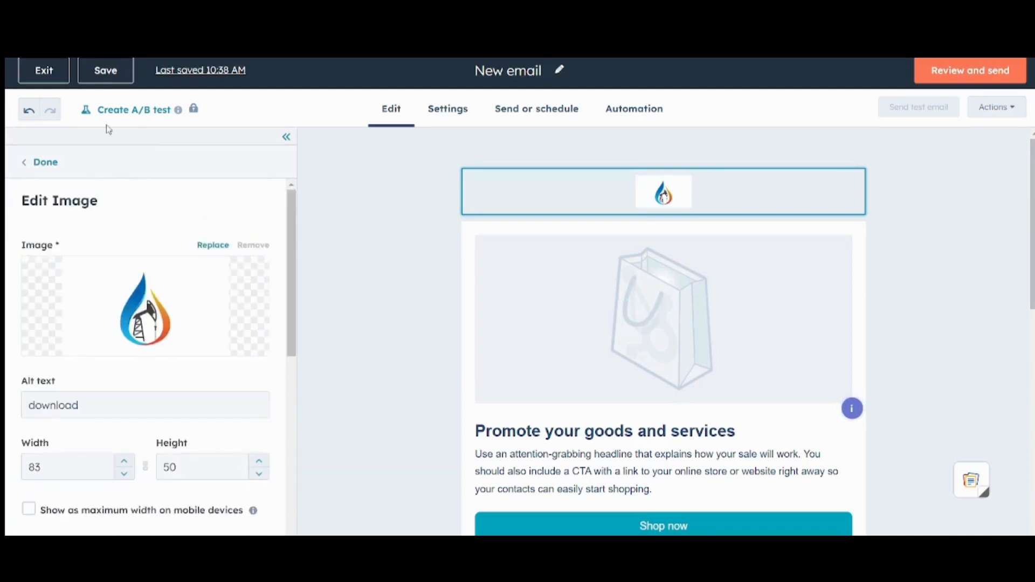
pyautogui.click(35, 162)
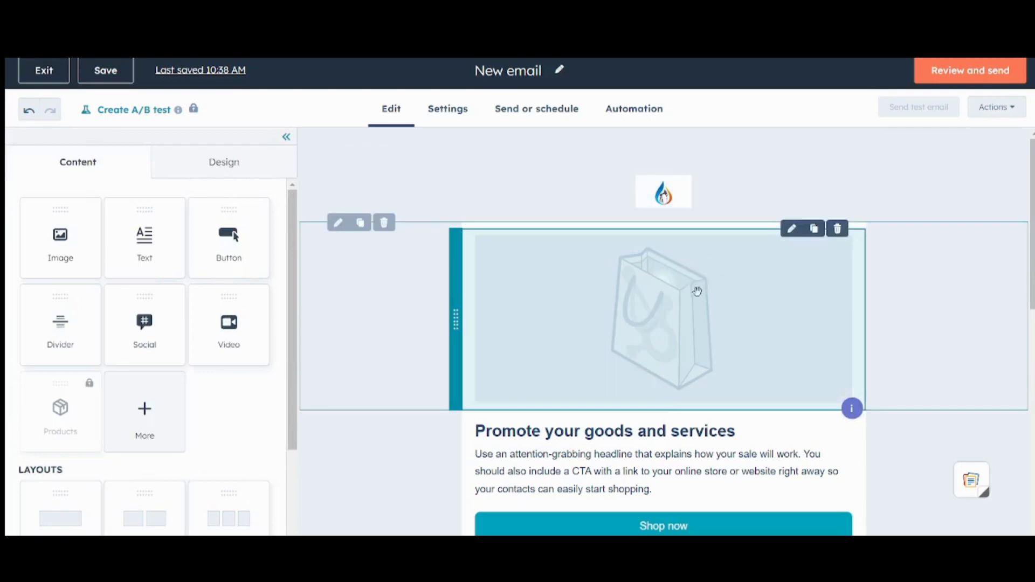
# Step: Replace the shopping-bag hero image with the biggest_oil_and_gas_companies pumpjack sunset photo
pyautogui.click(668, 292)
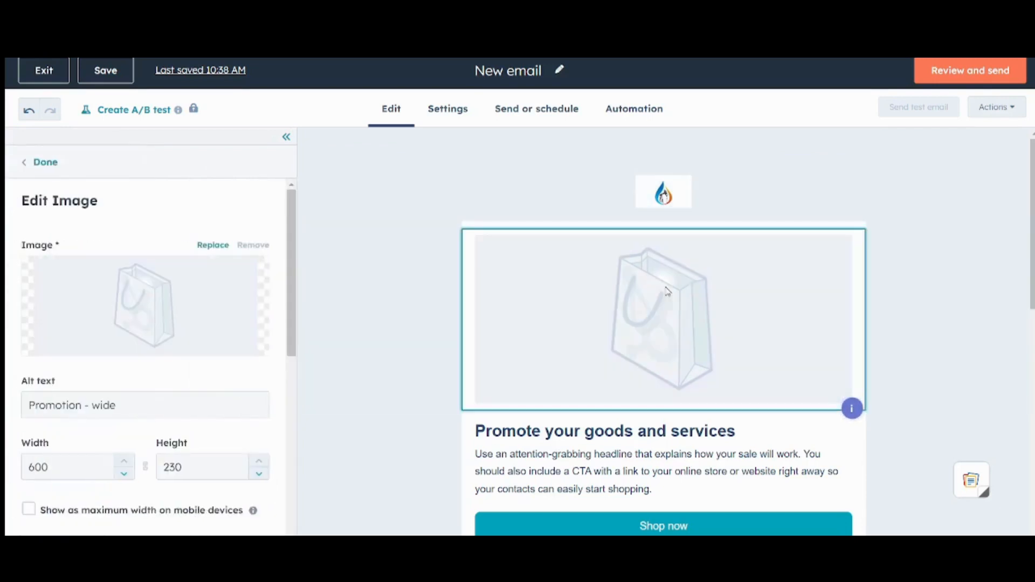
pyautogui.click(203, 272)
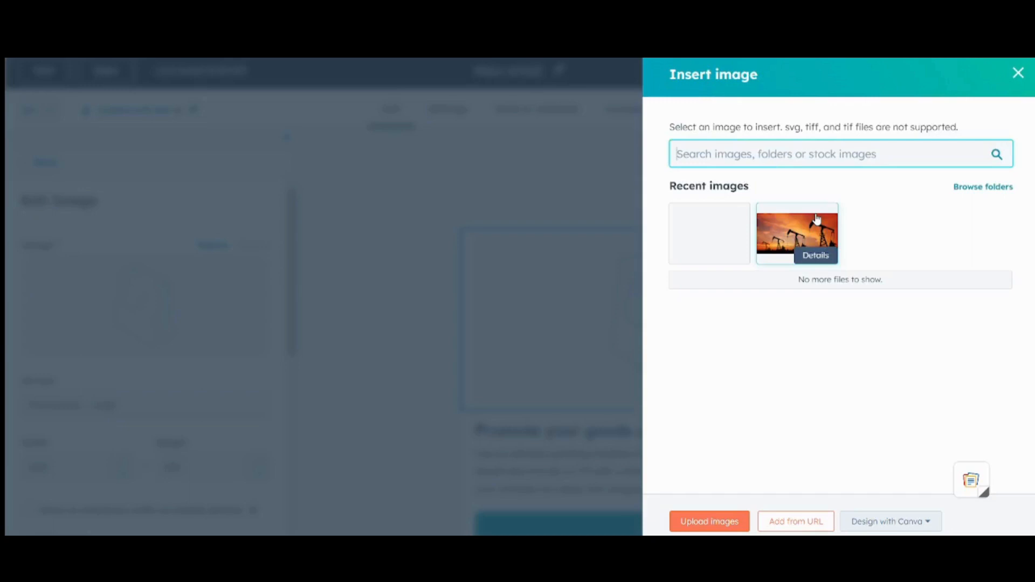
pyautogui.click(803, 255)
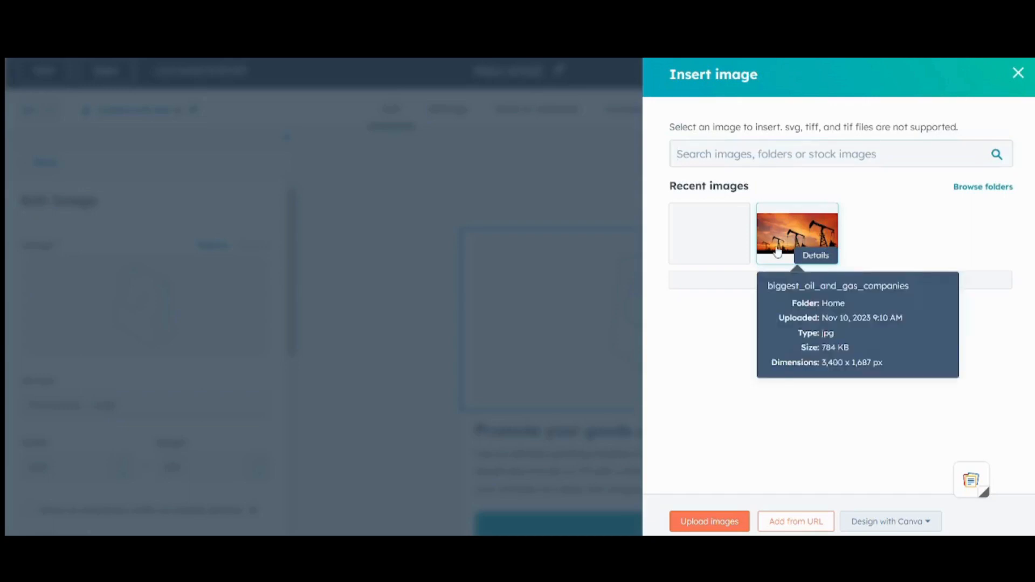
pyautogui.click(778, 252)
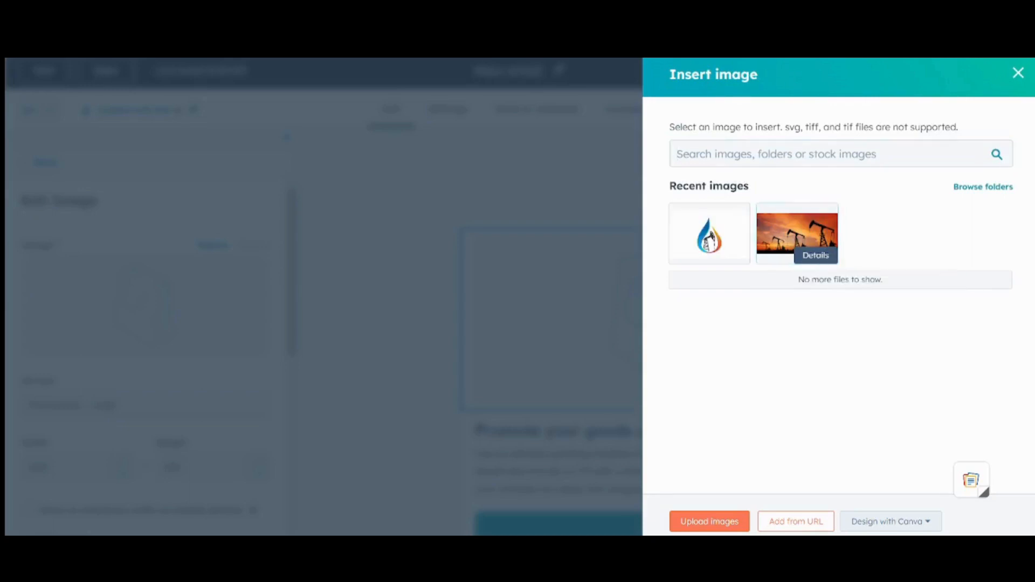
pyautogui.click(778, 237)
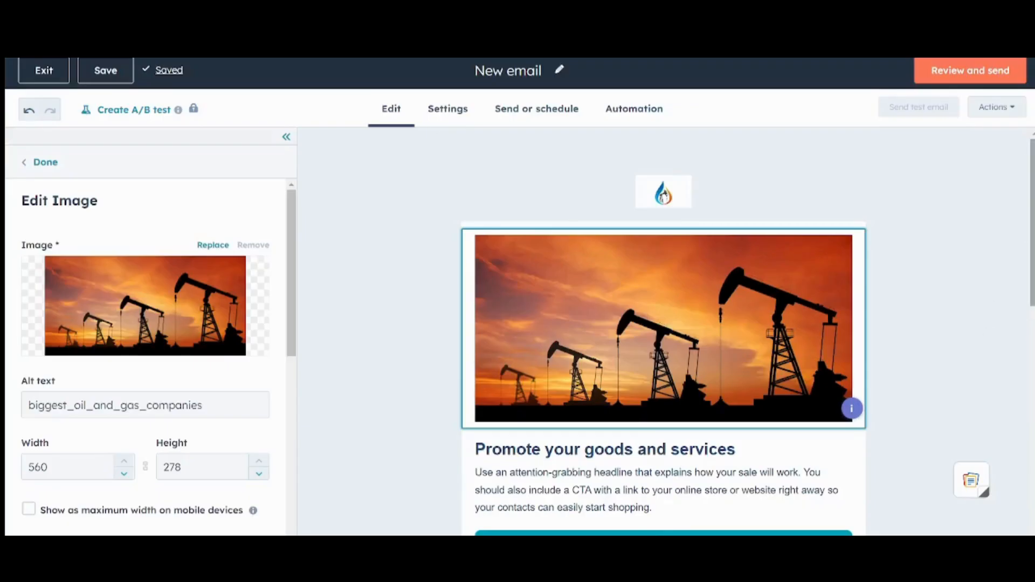
pyautogui.scroll(-3, 852, 356)
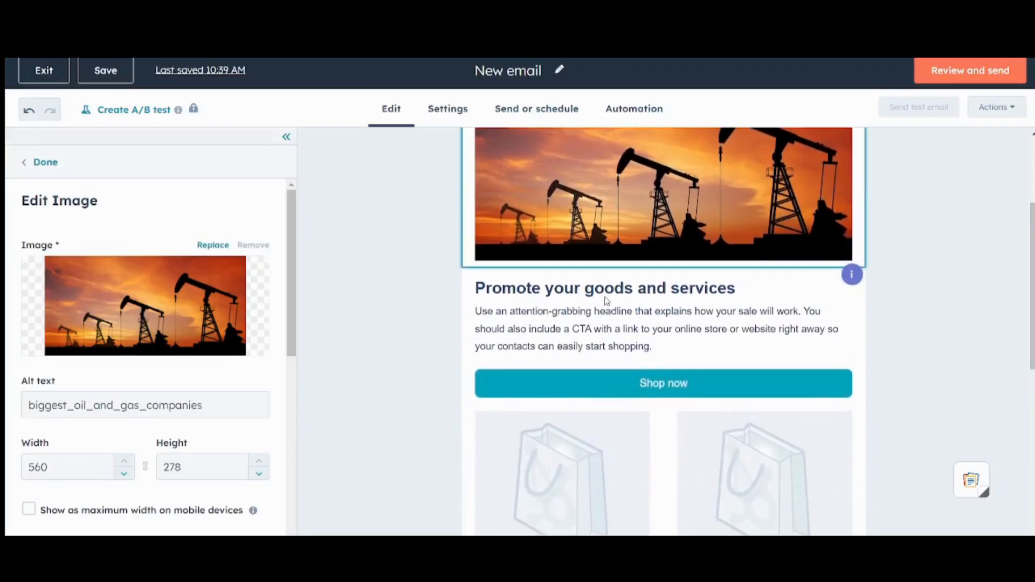
pyautogui.click(606, 300)
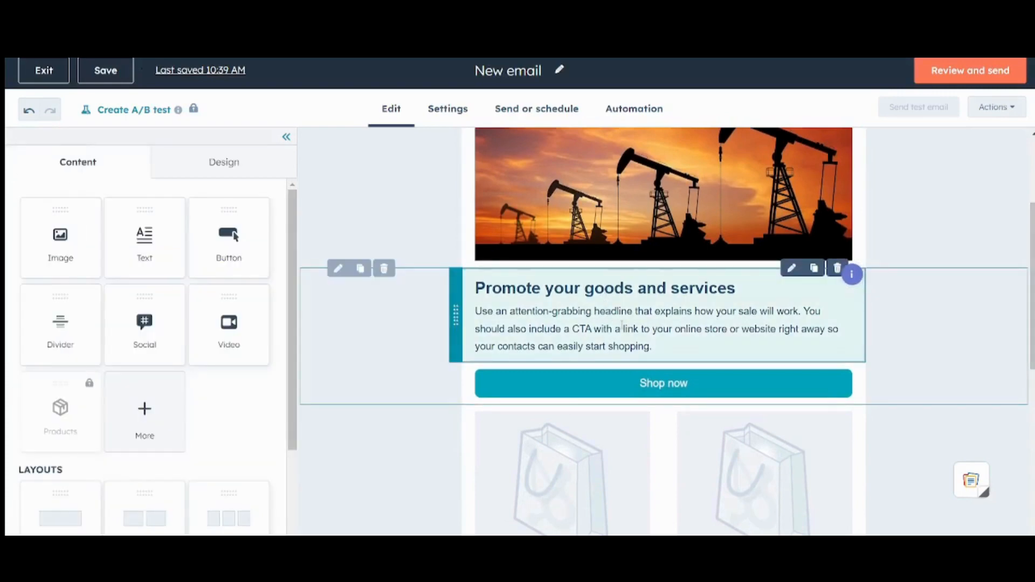
pyautogui.click(622, 323)
pyautogui.moveTo(651, 346); pyautogui.dragTo(472, 286)
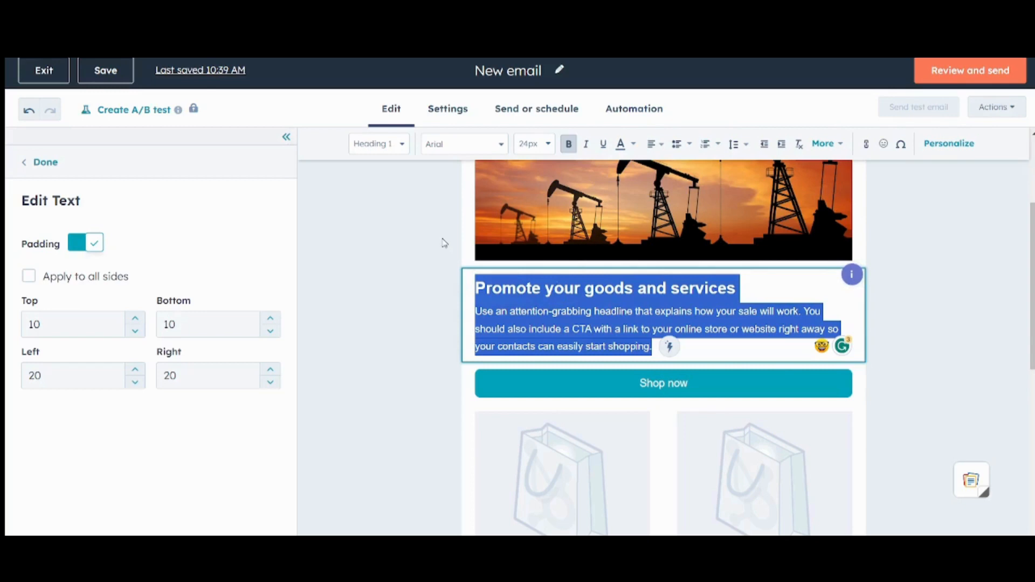
pyautogui.click(966, 322)
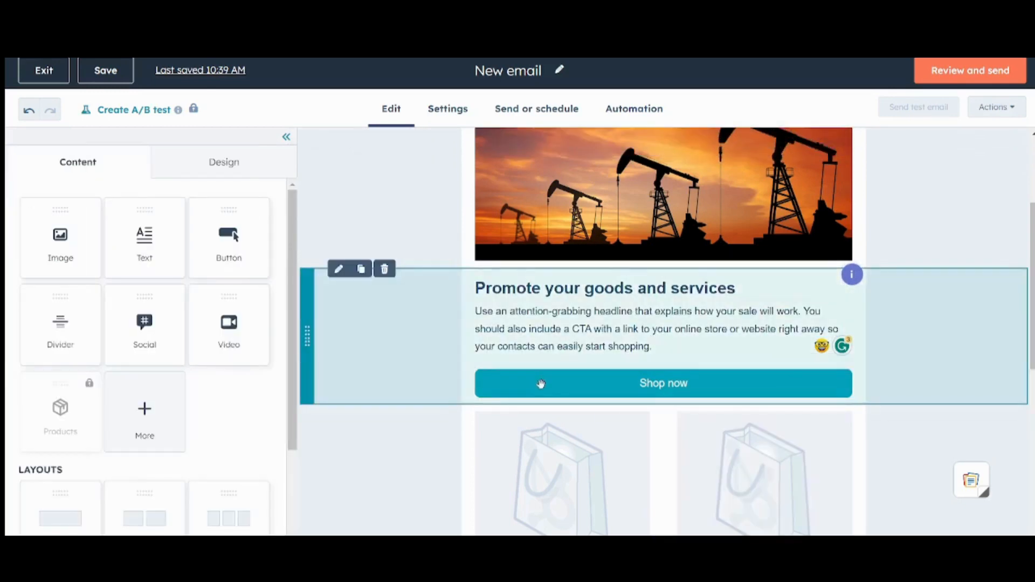
pyautogui.click(540, 383)
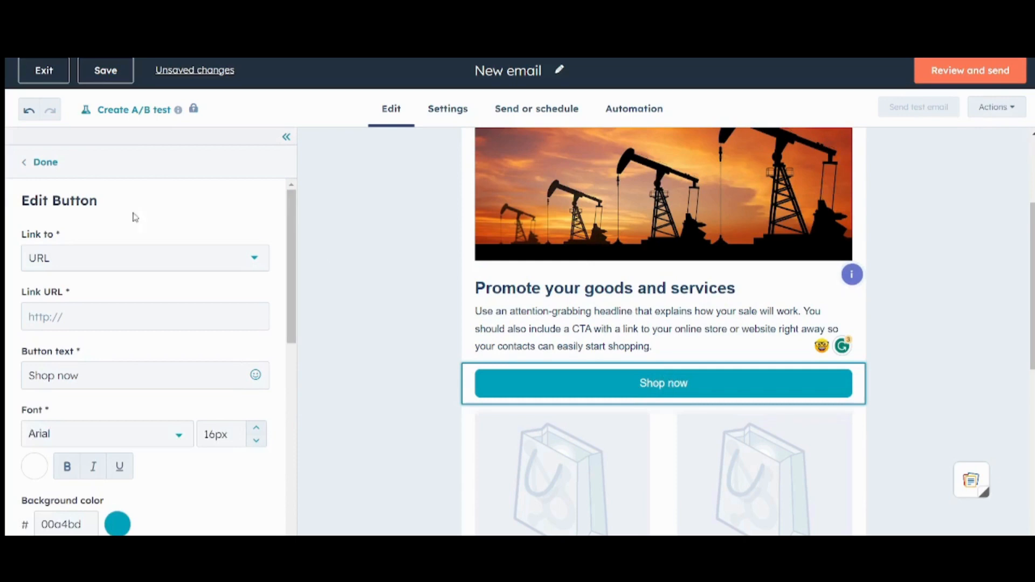
pyautogui.click(150, 266)
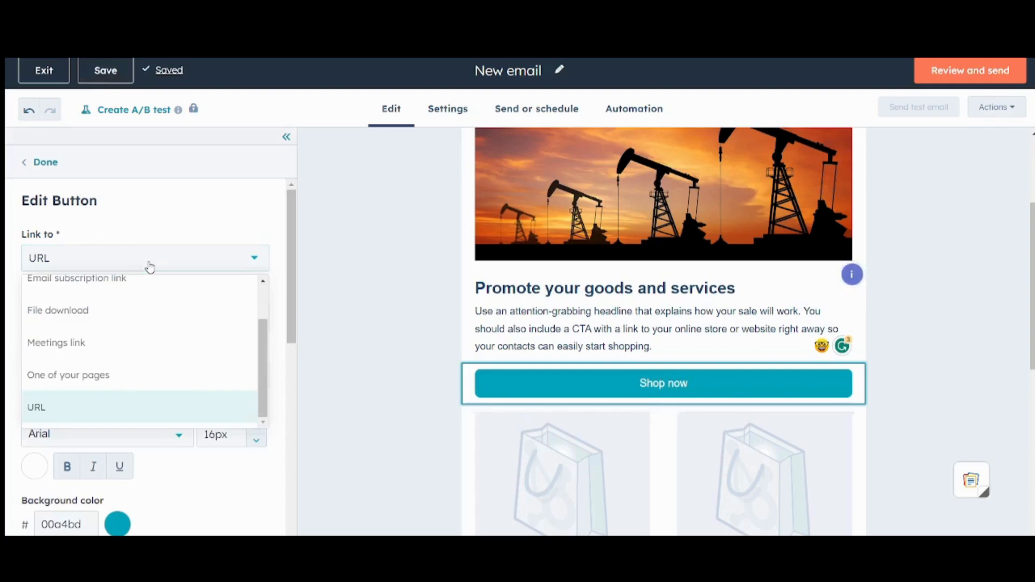
pyautogui.click(150, 266)
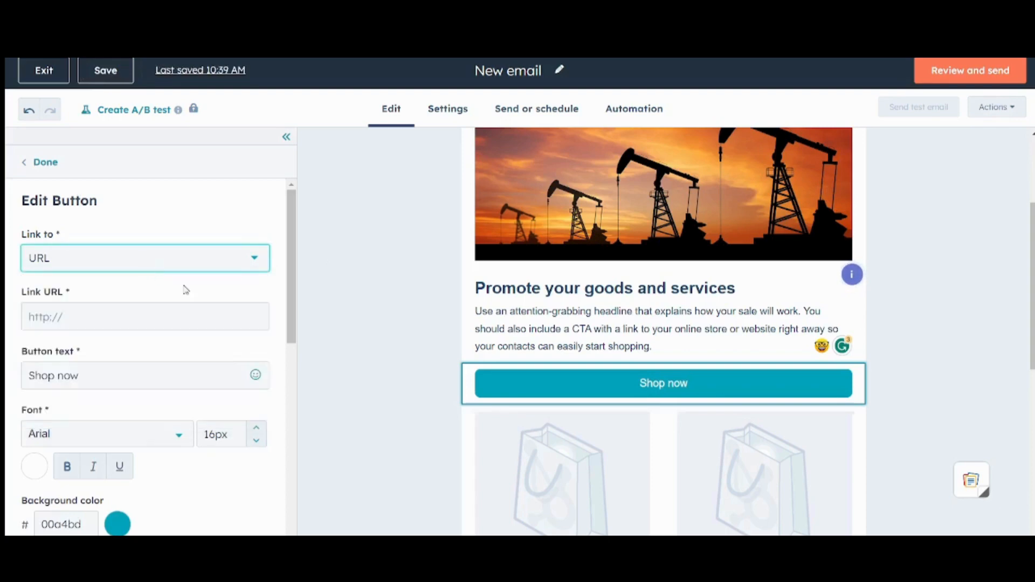
pyautogui.click(154, 271)
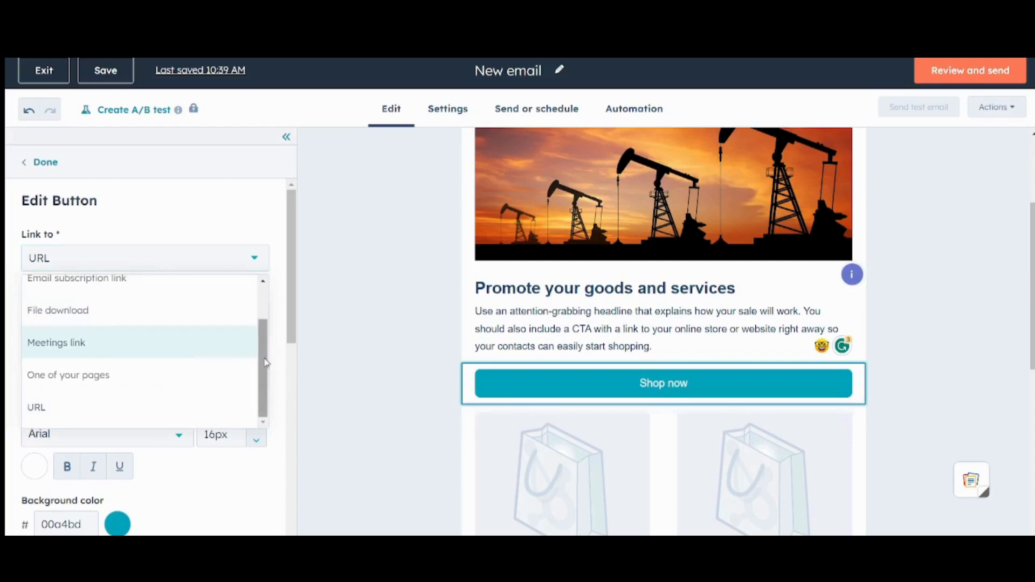
pyautogui.moveTo(265, 357); pyautogui.dragTo(262, 313)
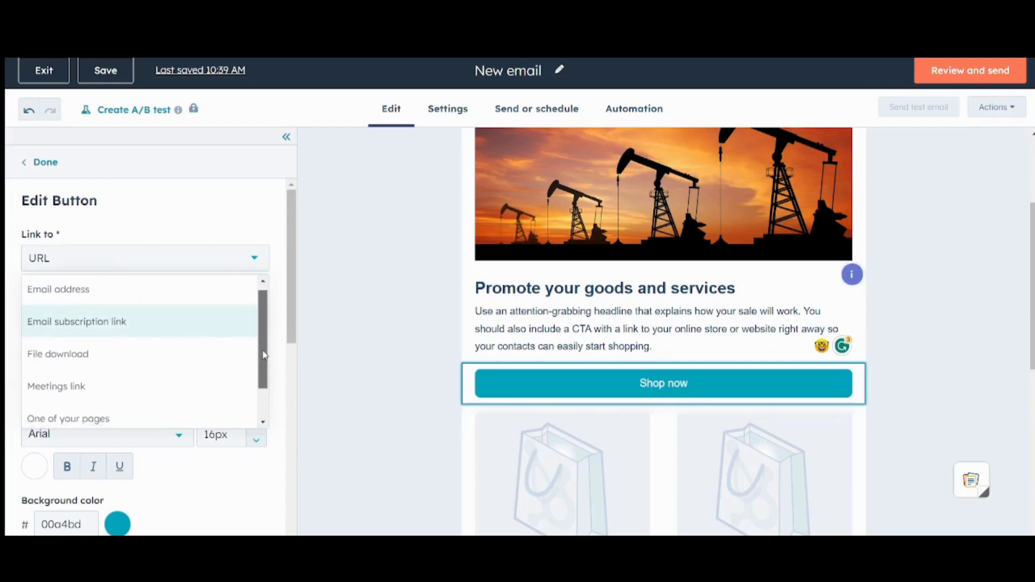
pyautogui.moveTo(262, 347); pyautogui.dragTo(271, 406)
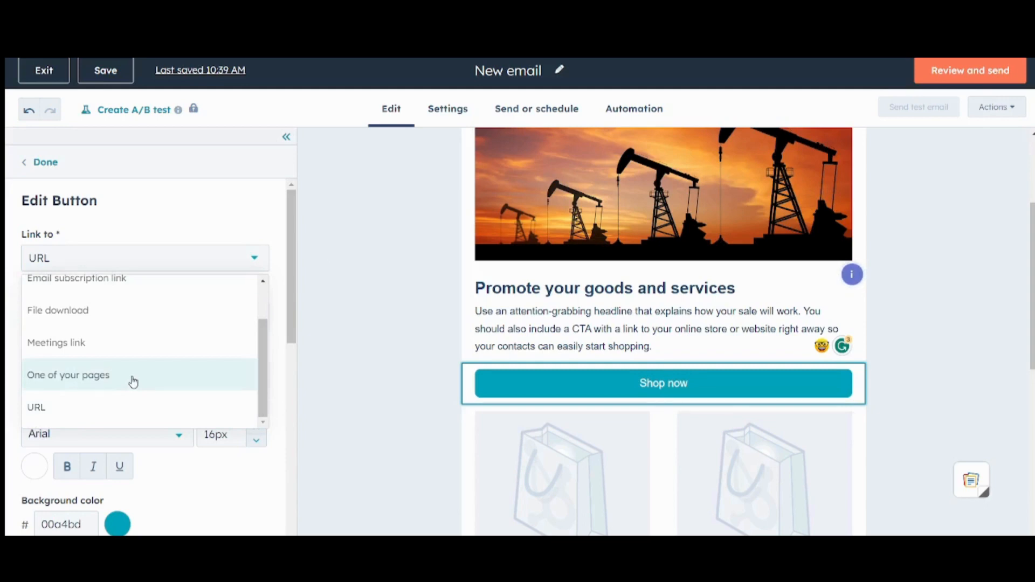
pyautogui.click(338, 295)
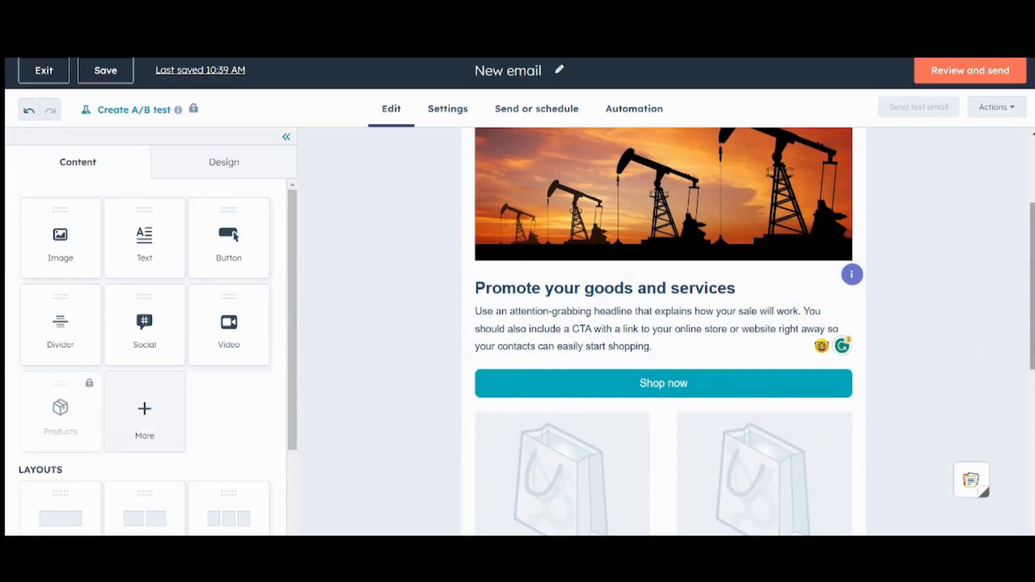
# Step: Delete the divider line beneath the two product columns
pyautogui.scroll(-4, 535, 237)
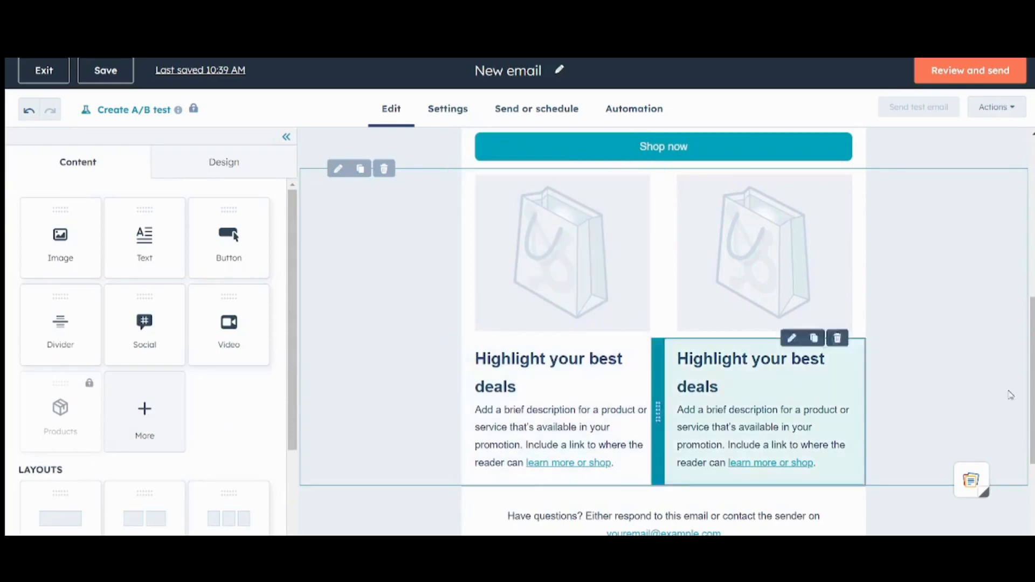
pyautogui.scroll(-3, 650, 291)
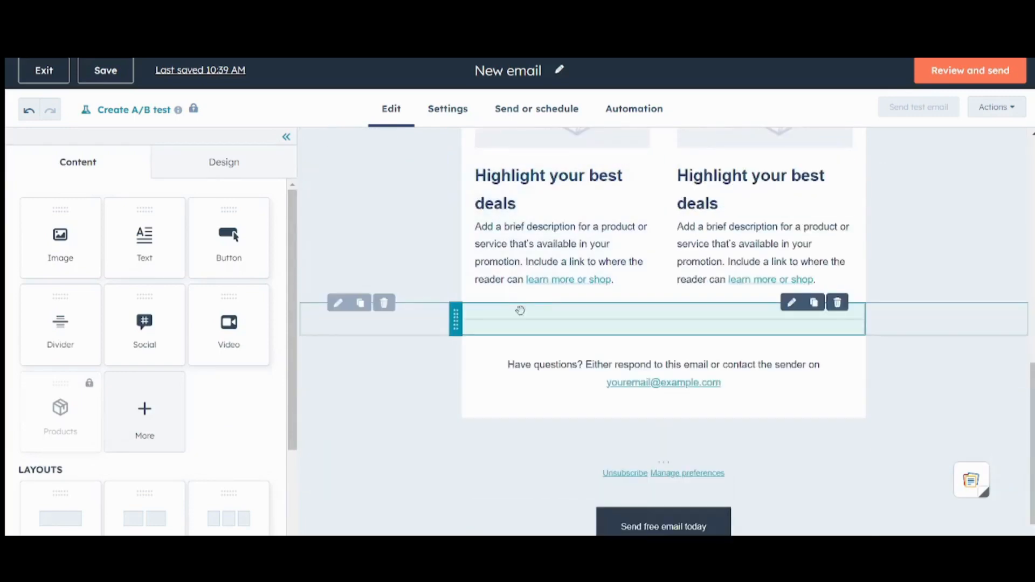
pyautogui.click(522, 318)
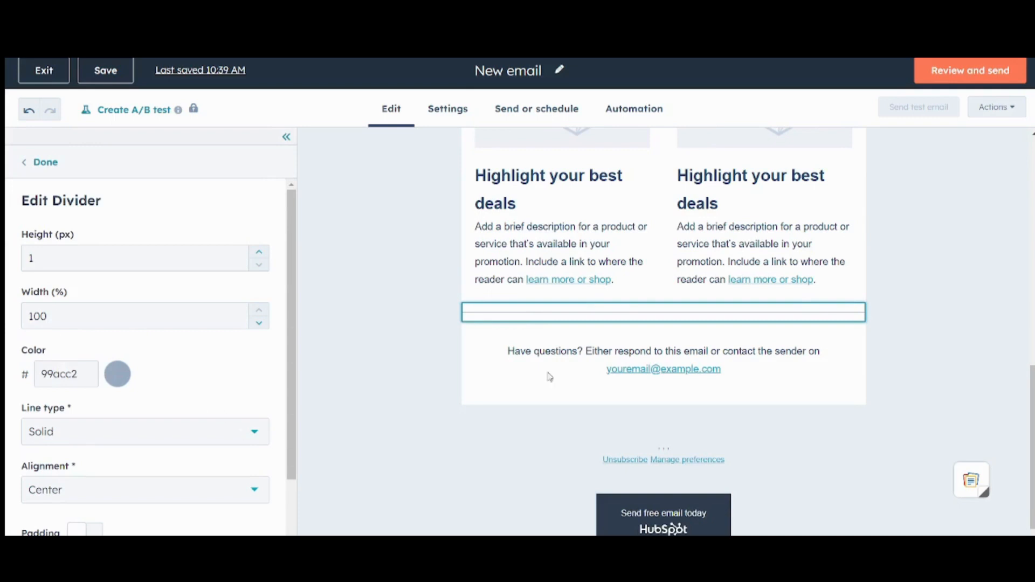
pyautogui.press('Delete')
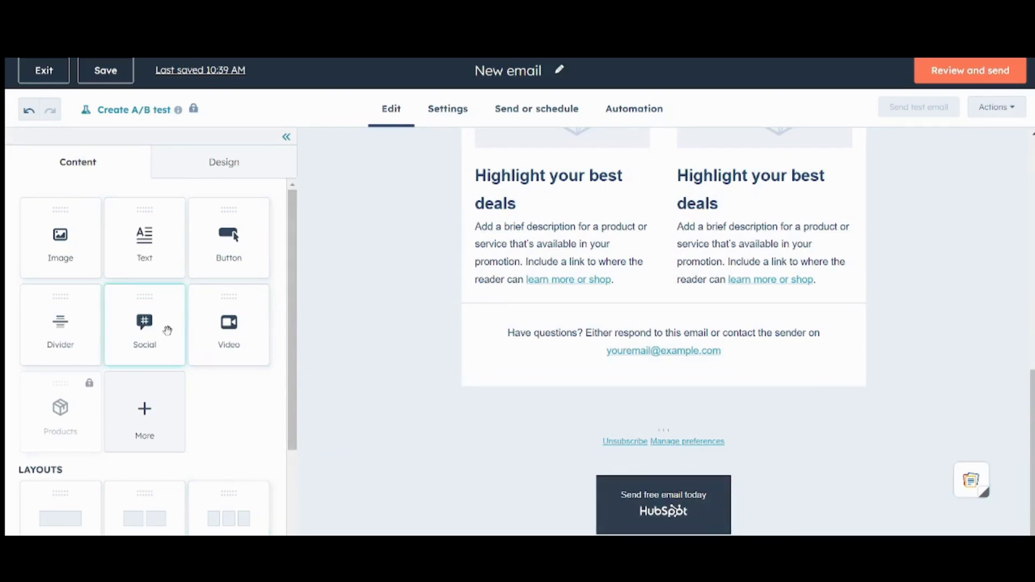
# Step: Add a Facebook, LinkedIn, Twitter and Instagram social-follow block below the deals columns
pyautogui.moveTo(167, 331); pyautogui.dragTo(622, 305)
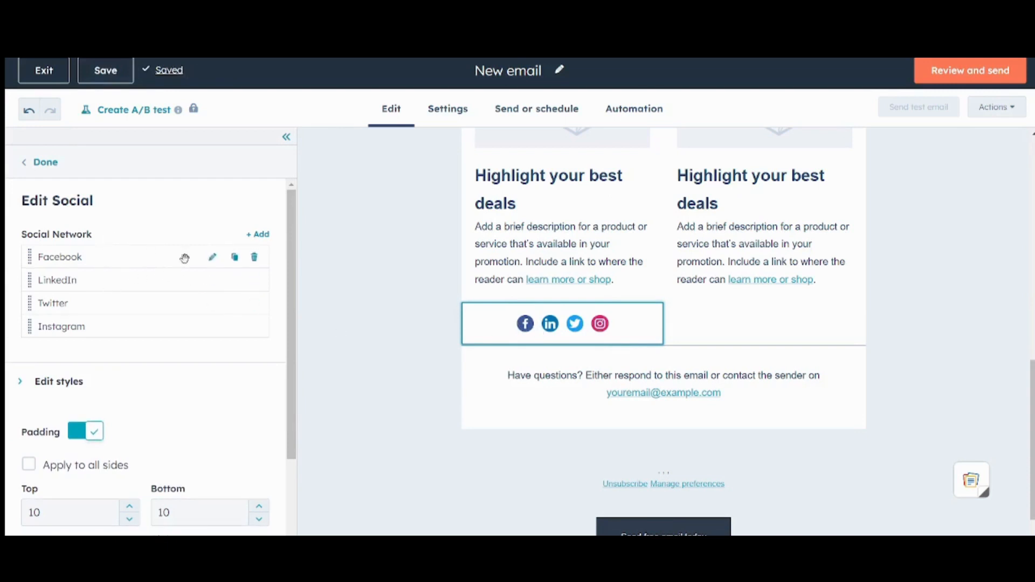
pyautogui.click(213, 259)
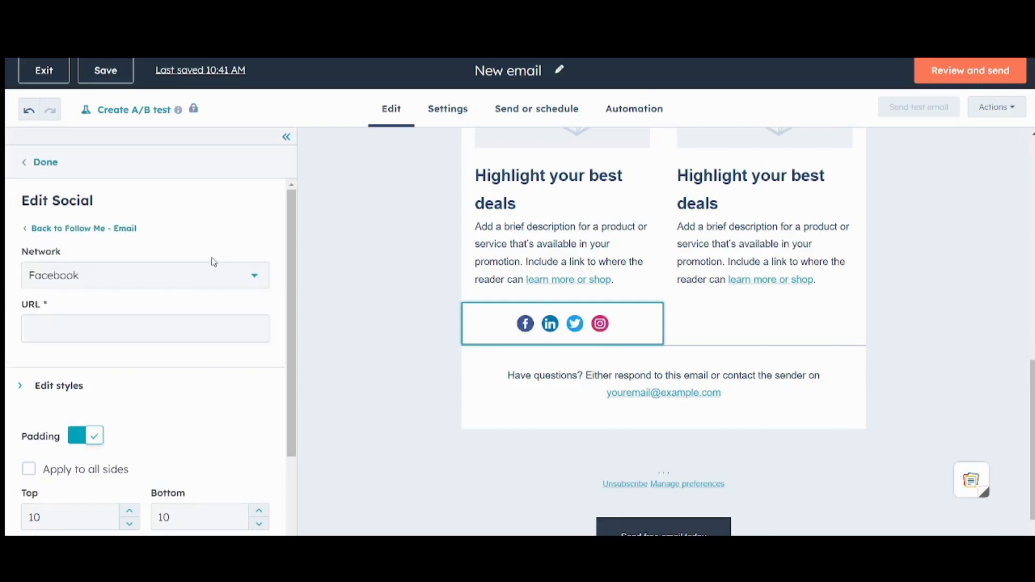
pyautogui.click(112, 321)
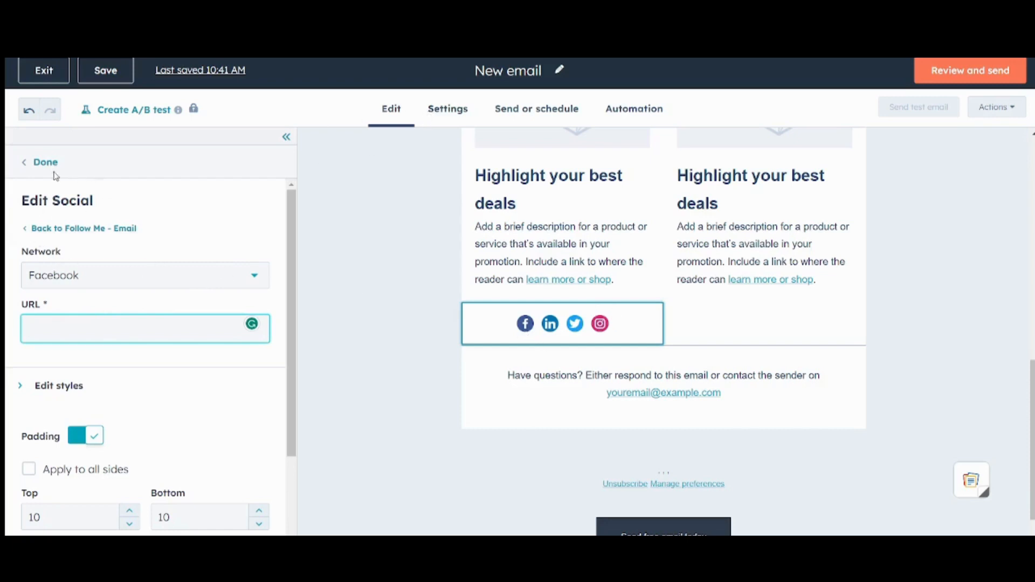
pyautogui.click(41, 162)
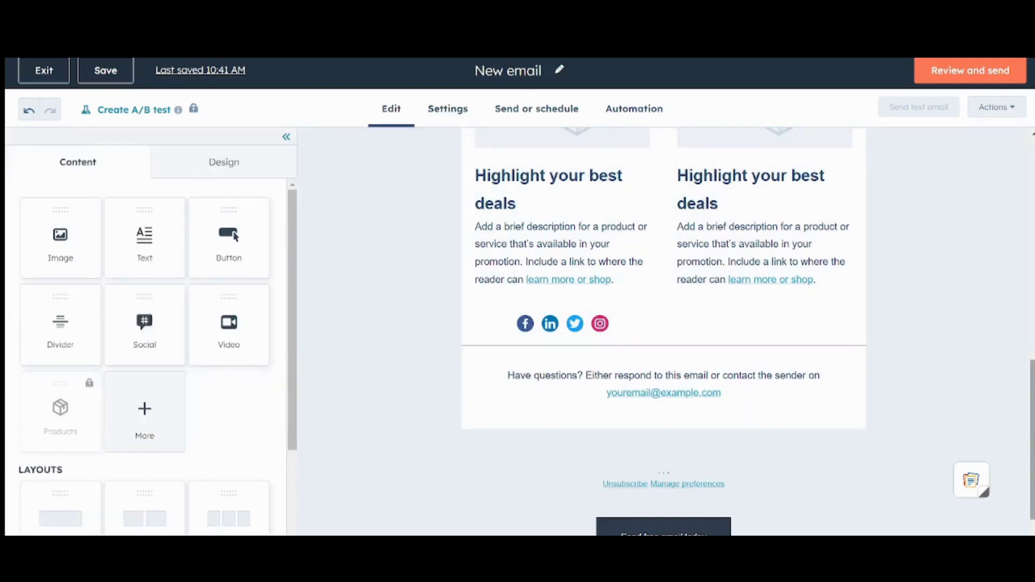
# Step: In the email's Design settings, keep the background white and make the body light peach
pyautogui.moveTo(1032, 440); pyautogui.dragTo(1032, 220)
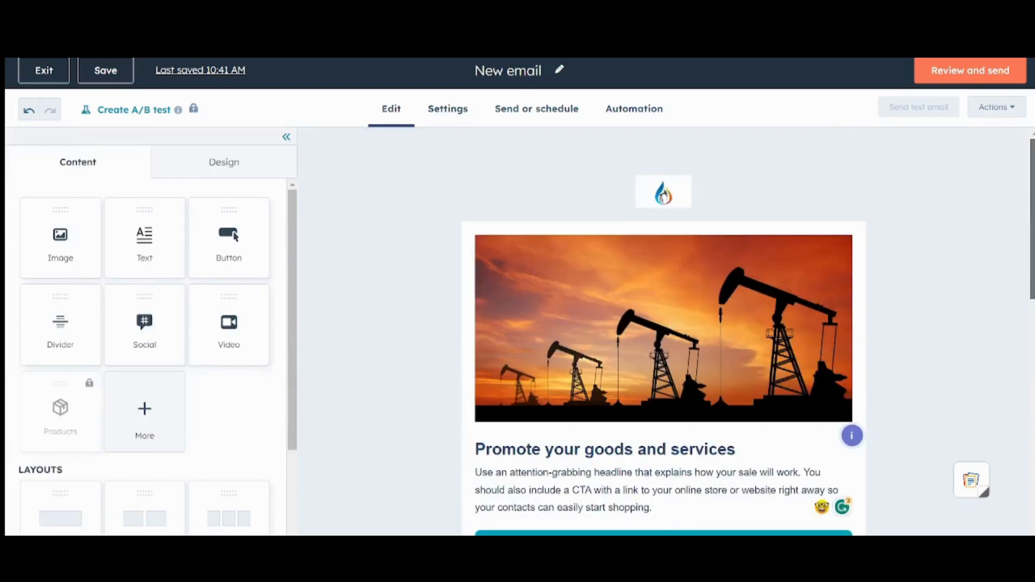
pyautogui.click(210, 172)
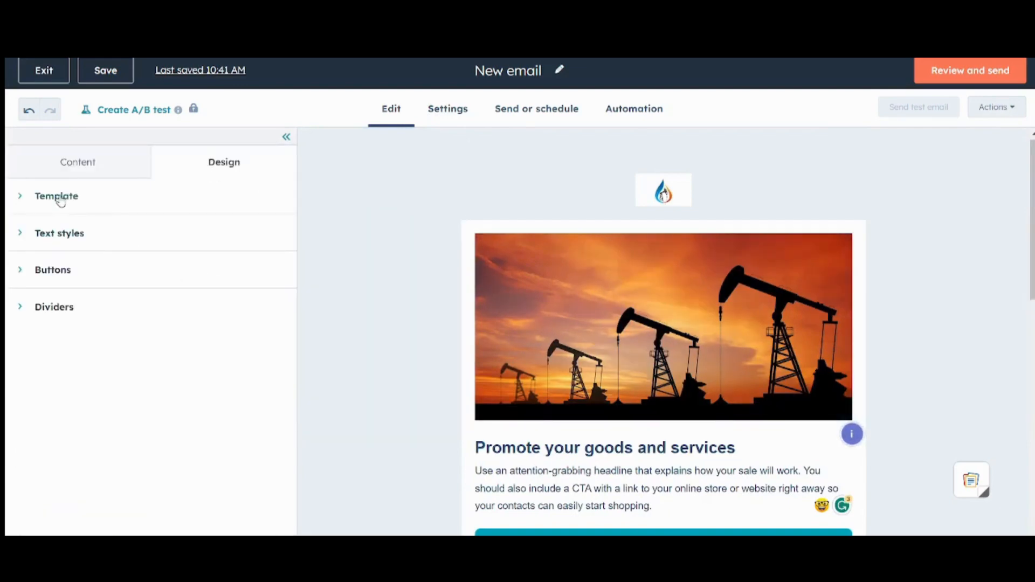
pyautogui.click(74, 240)
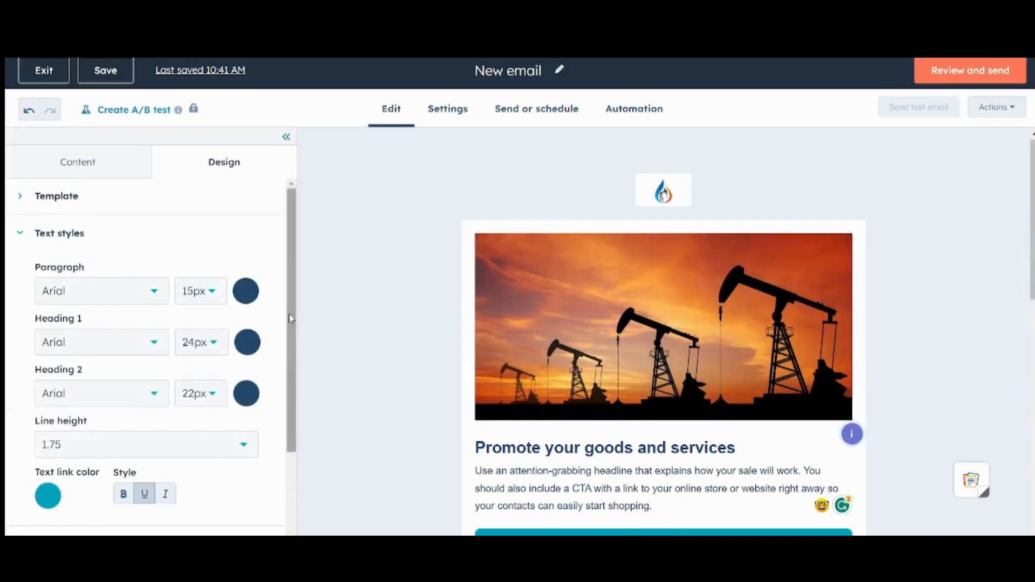
pyautogui.click(47, 198)
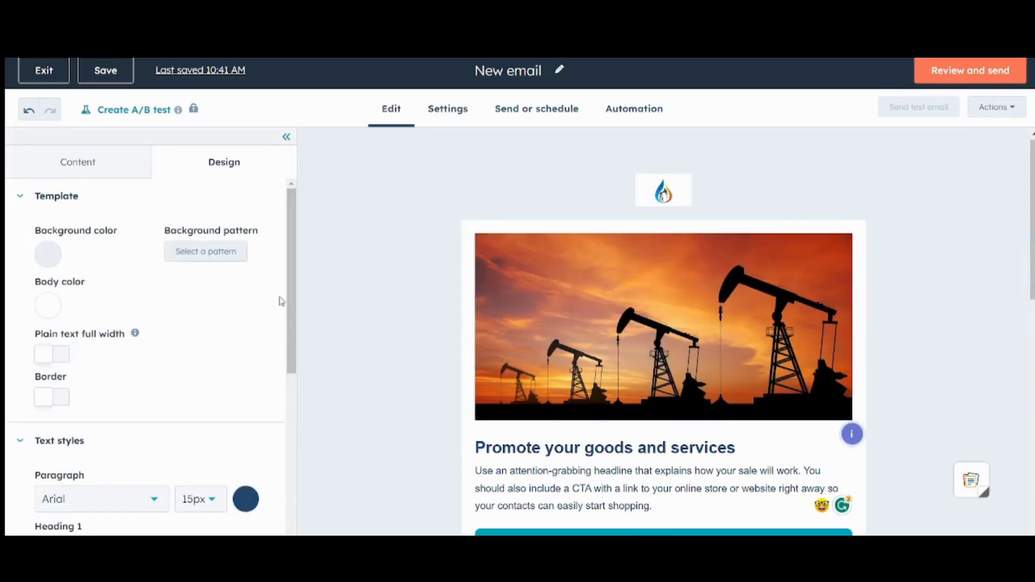
pyautogui.click(50, 255)
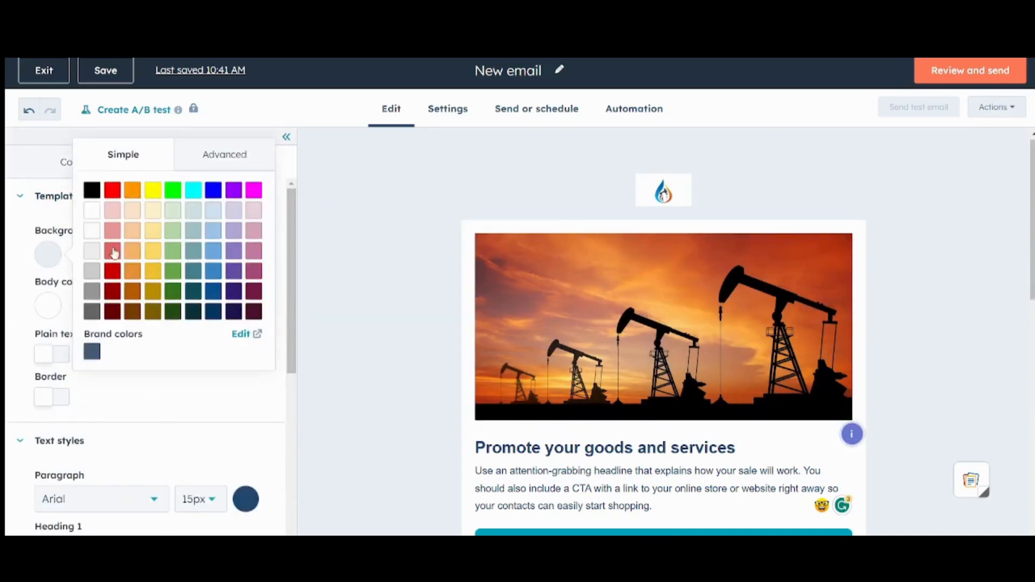
pyautogui.click(132, 211)
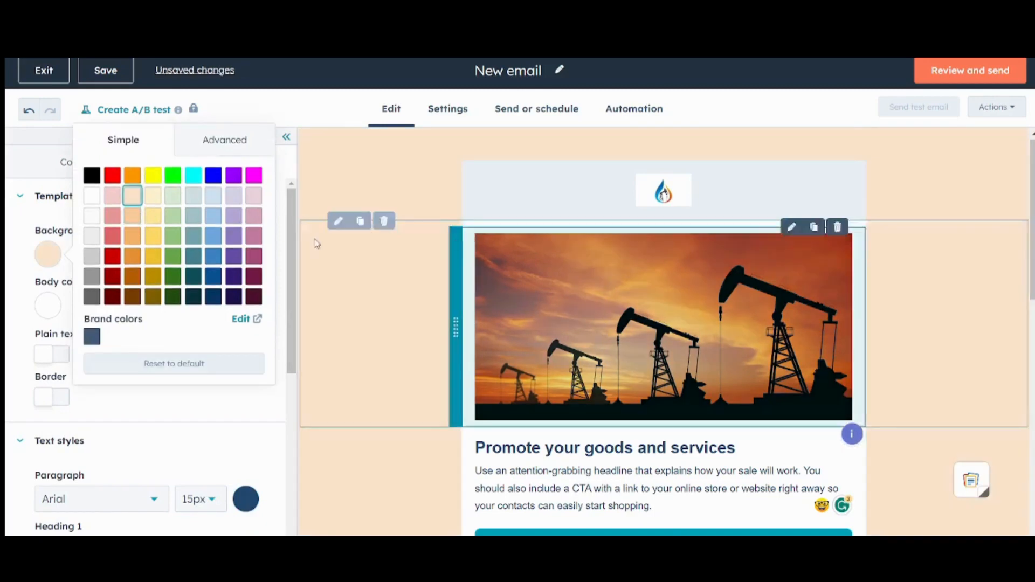
pyautogui.click(91, 197)
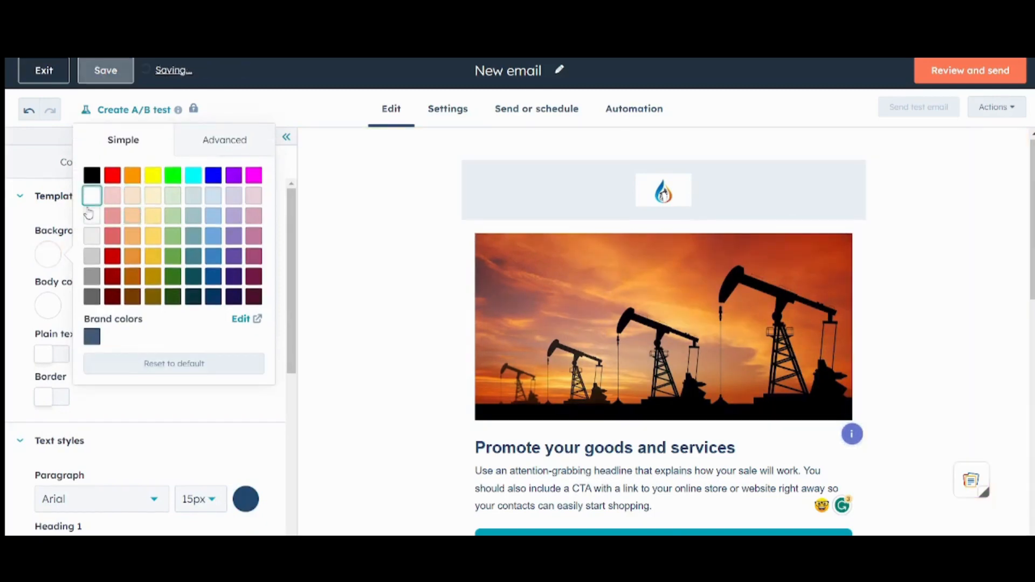
pyautogui.click(21, 299)
pyautogui.click(45, 304)
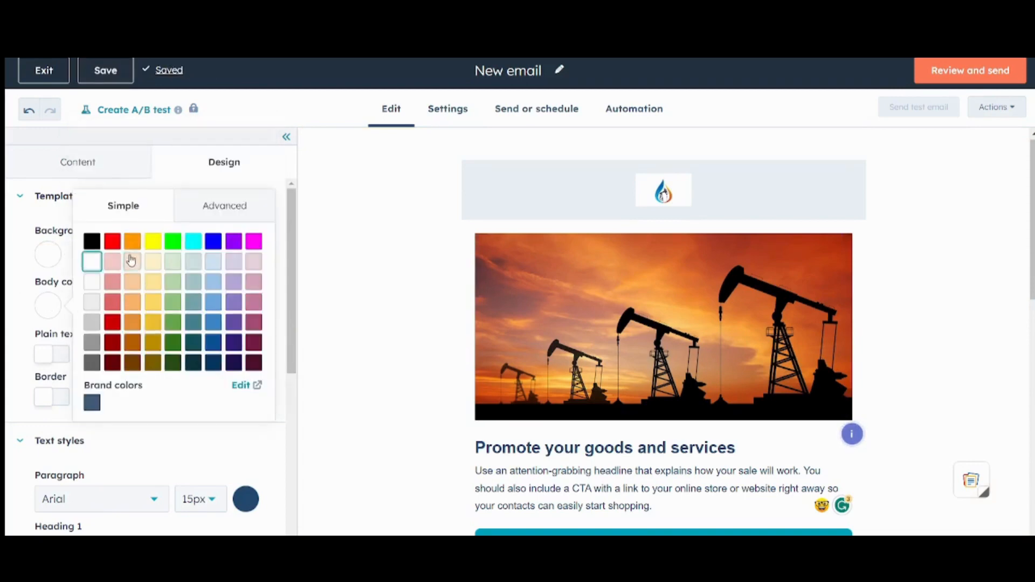
pyautogui.click(134, 261)
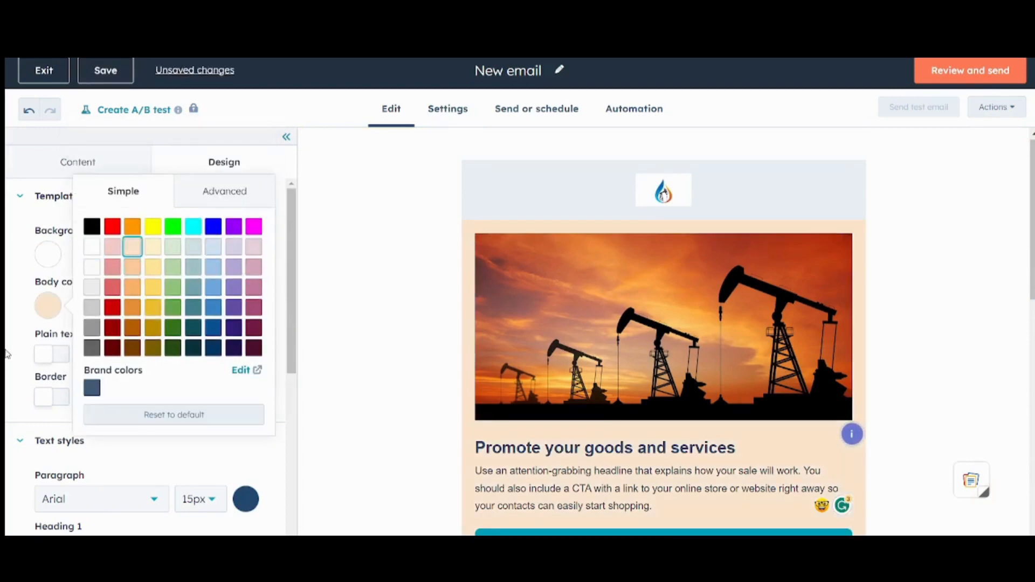
pyautogui.click(5, 346)
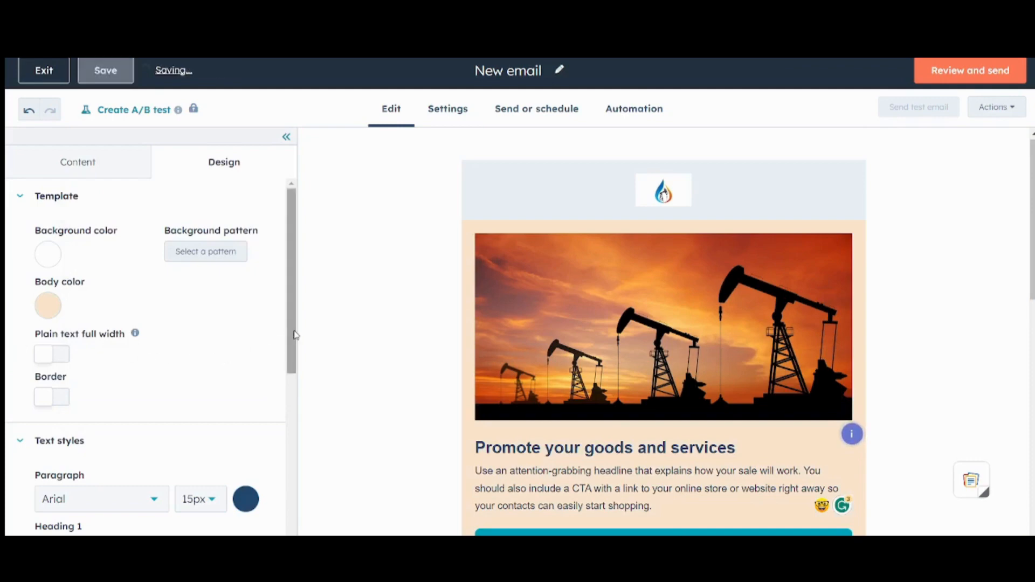
# Step: Set the text link color to black
pyautogui.moveTo(293, 338); pyautogui.dragTo(316, 484)
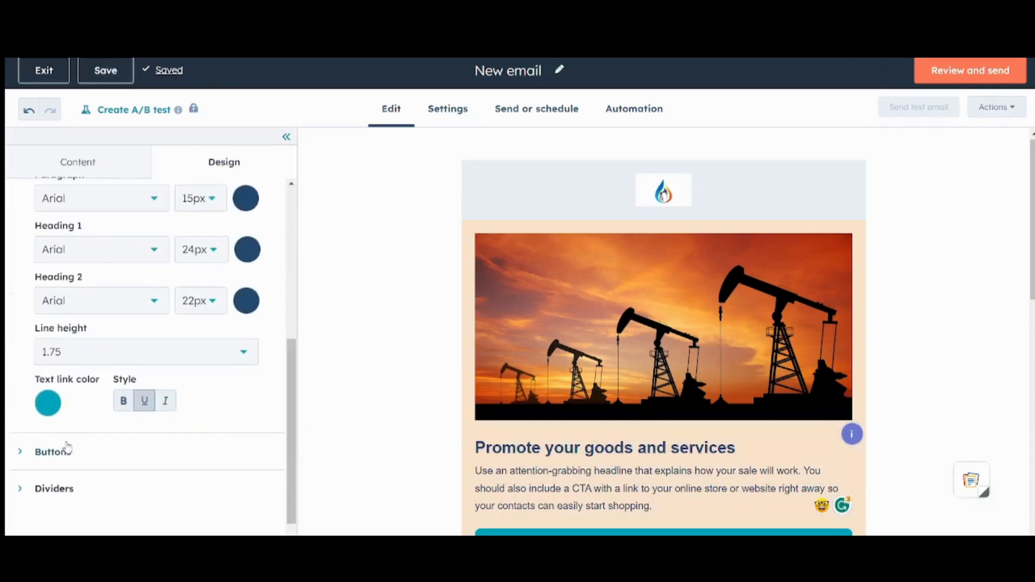
pyautogui.click(49, 405)
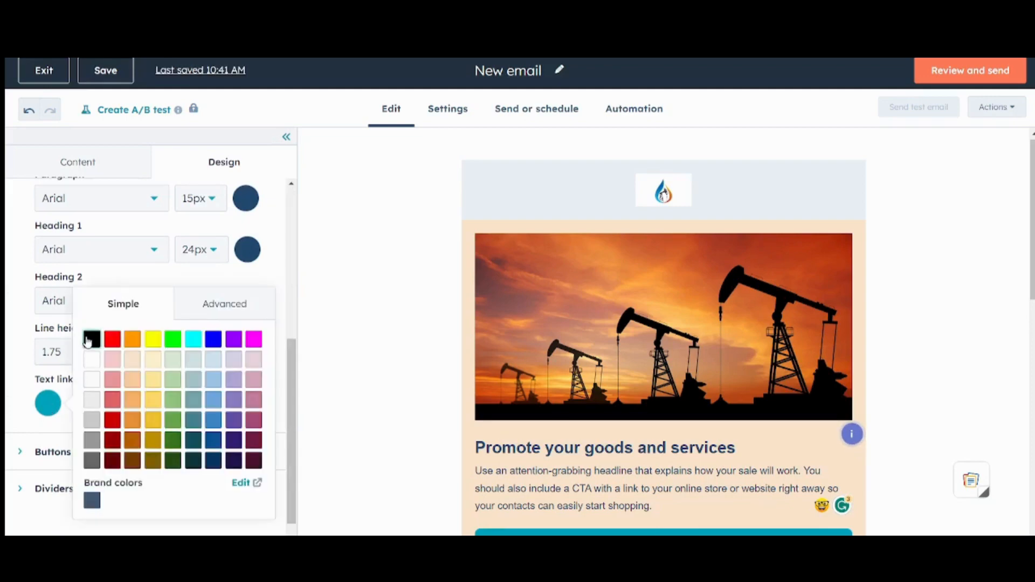
pyautogui.click(92, 324)
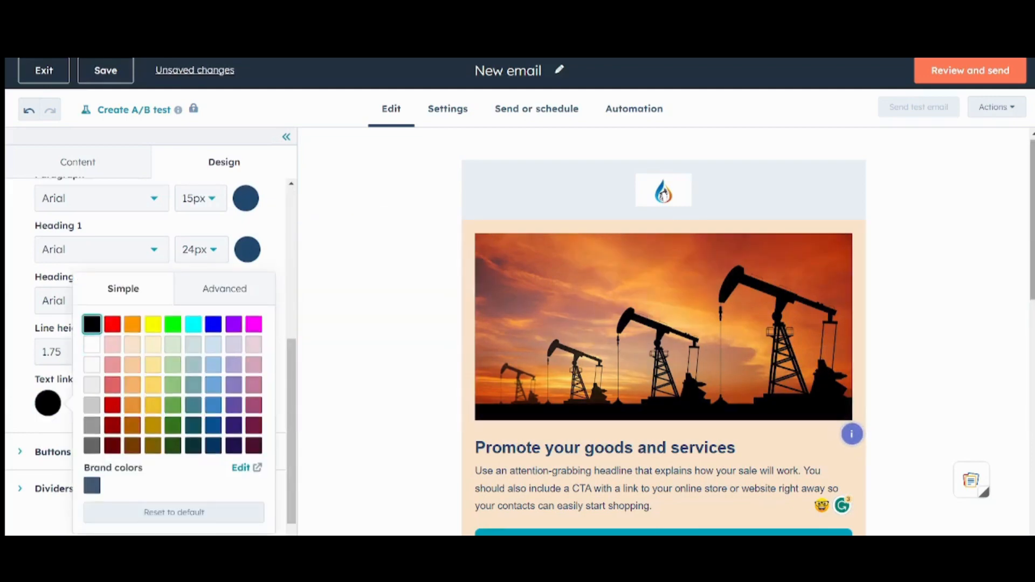
pyautogui.scroll(-2, 663, 323)
pyautogui.scroll(-3, 663, 323)
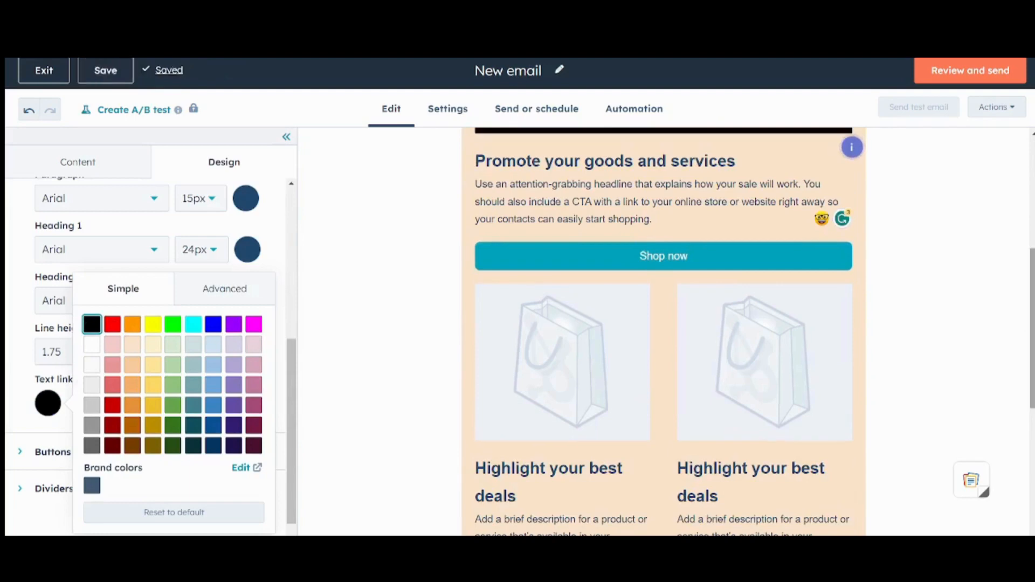
# Step: Make the Shop now button's background black (000000), then go to the email's Settings page
pyautogui.click(8, 401)
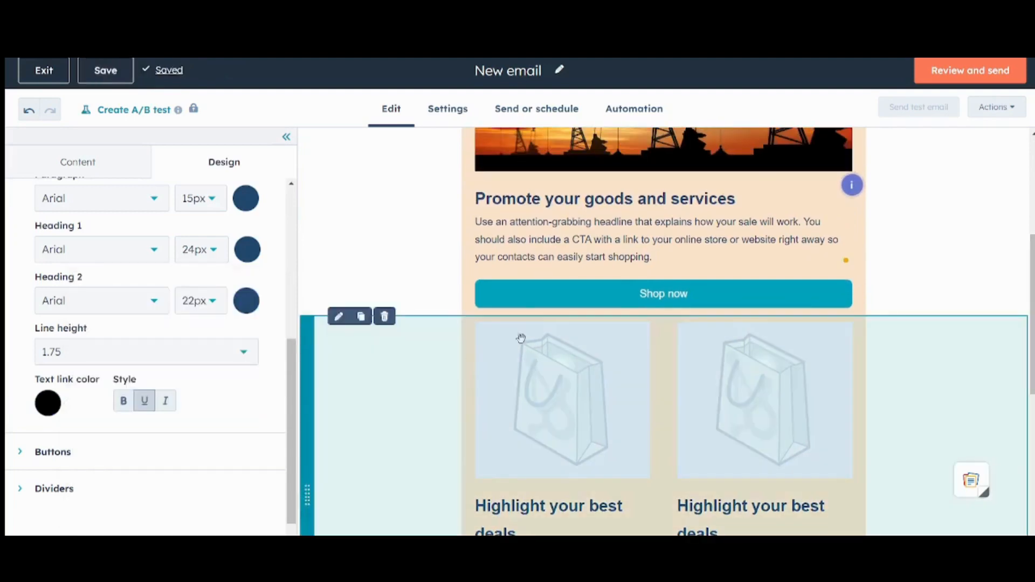
pyautogui.click(567, 300)
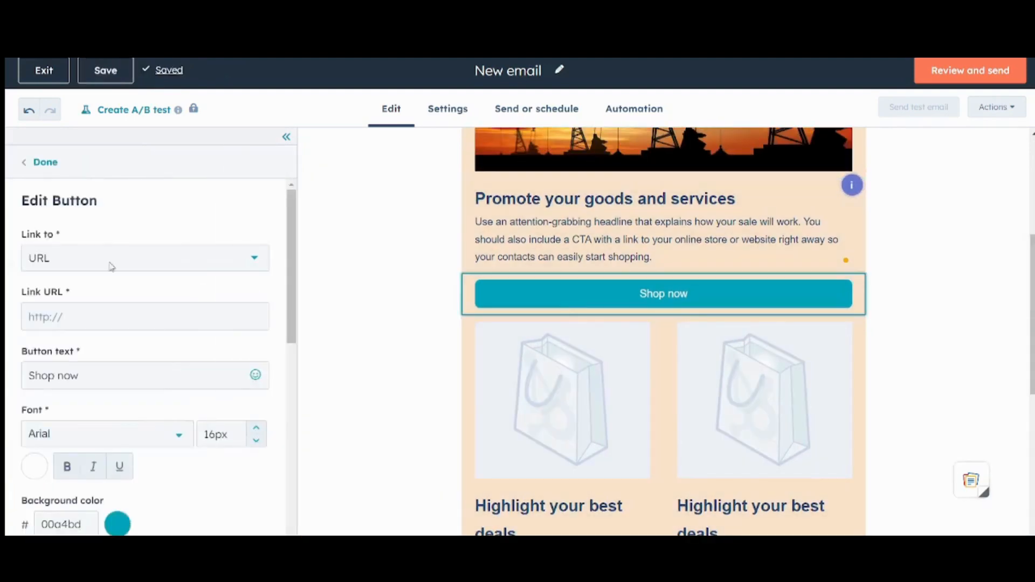
pyautogui.click(116, 530)
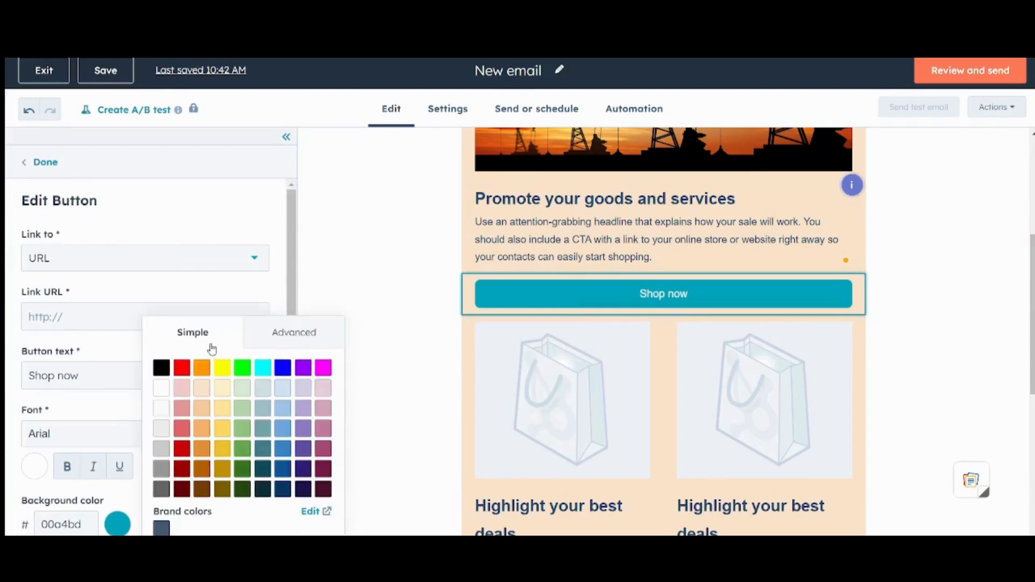
pyautogui.click(161, 371)
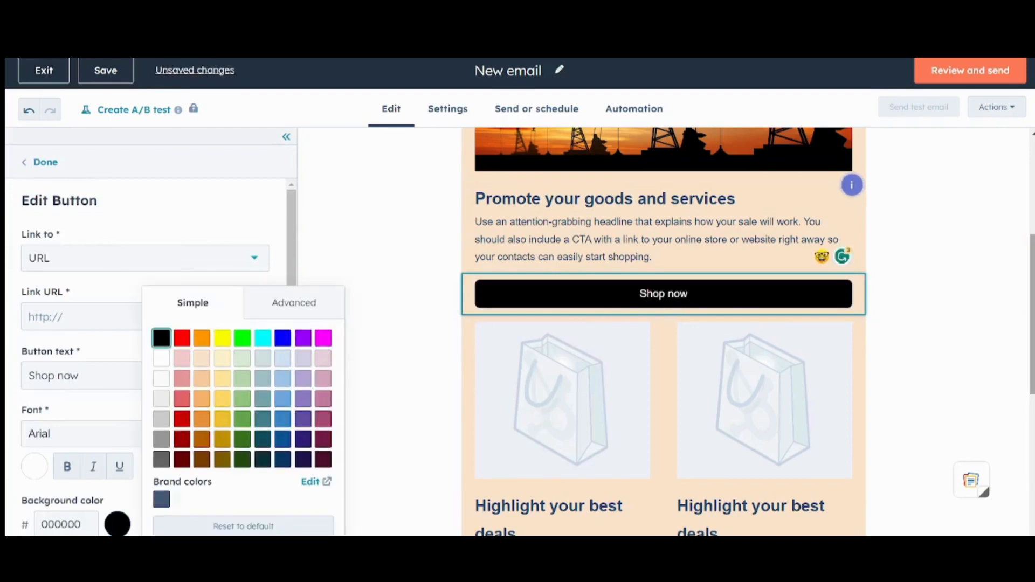
pyautogui.scroll(5, 1028, 178)
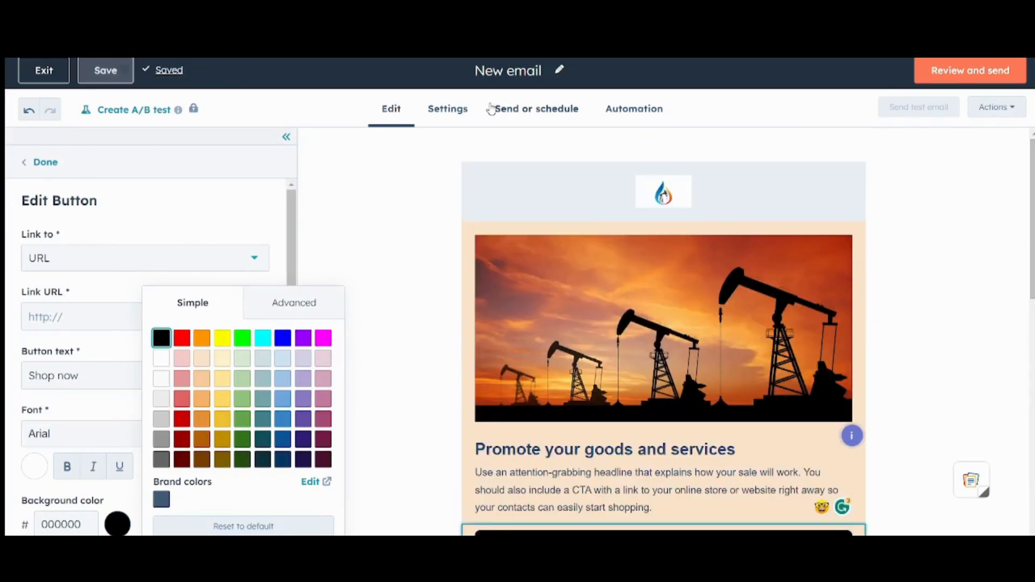
pyautogui.click(465, 113)
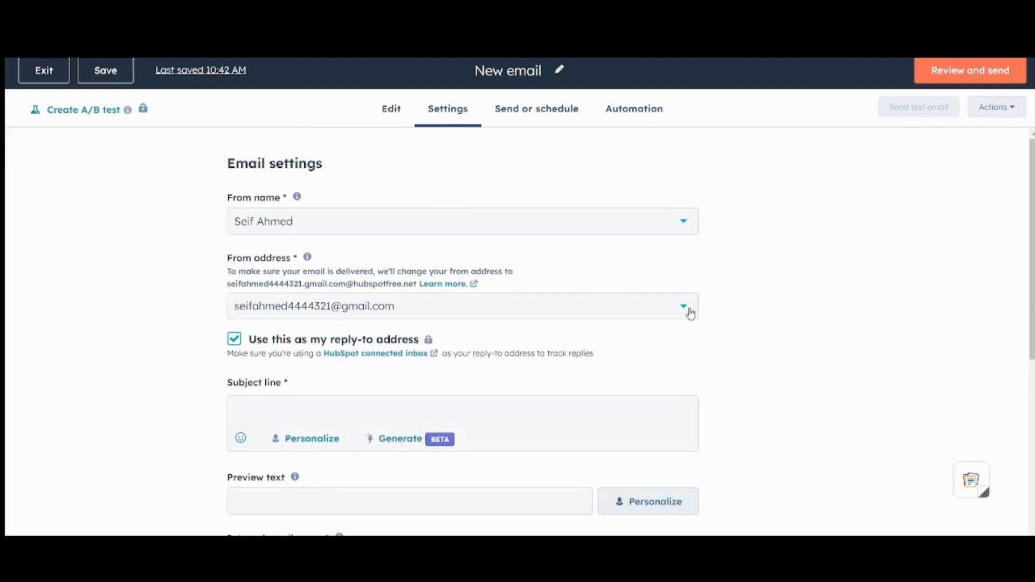
pyautogui.scroll(-3, 691, 313)
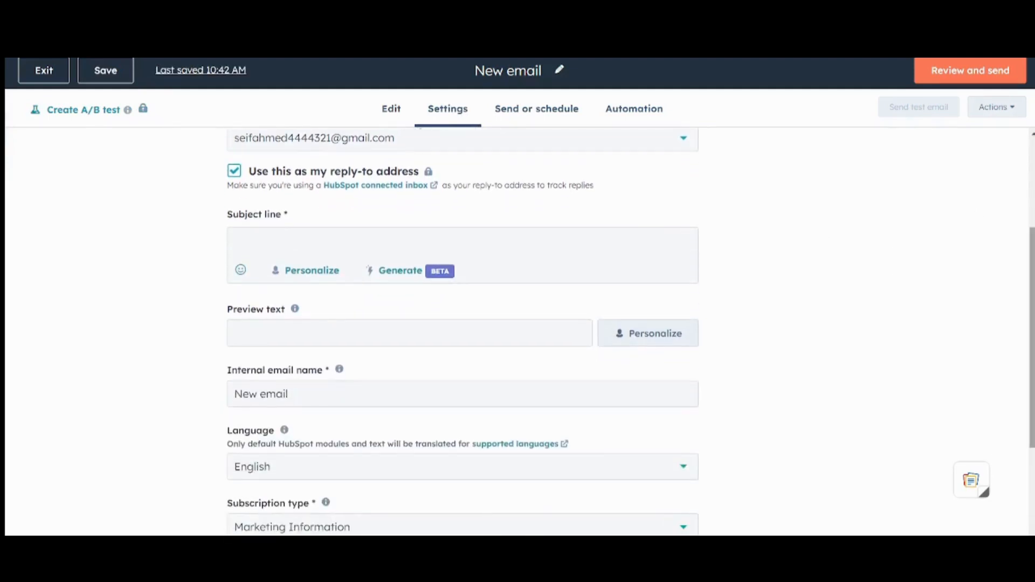
pyautogui.scroll(-3, 517, 332)
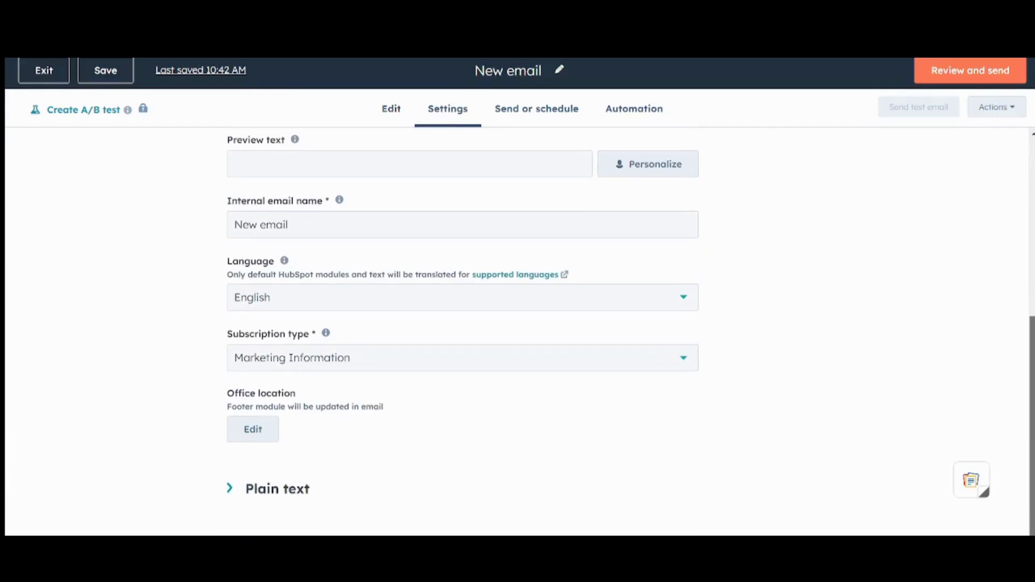
pyautogui.scroll(6, 517, 331)
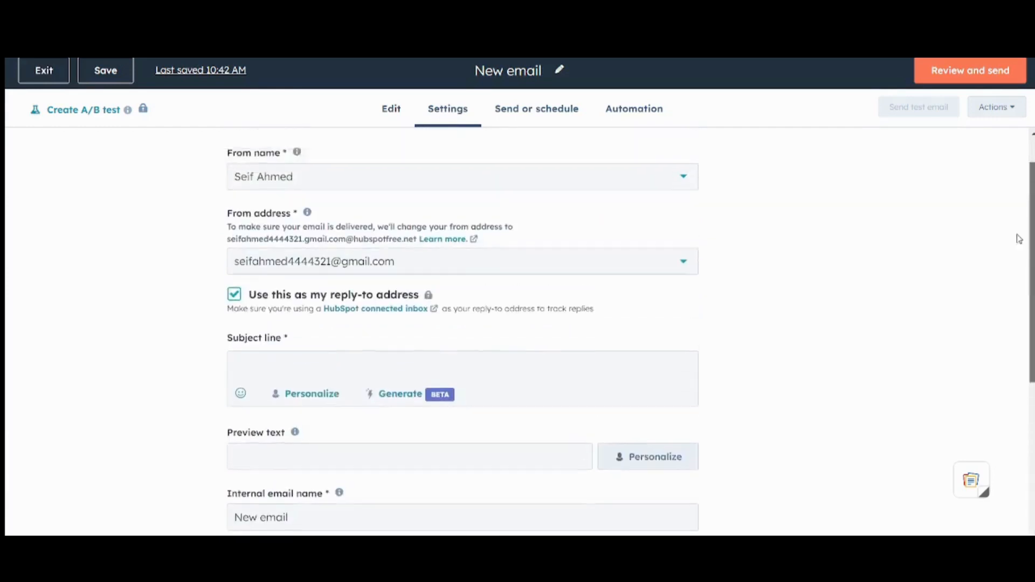
# Step: On Send or schedule, search the Send to list for the contact's e-mail address, which finds nothing
pyautogui.click(540, 122)
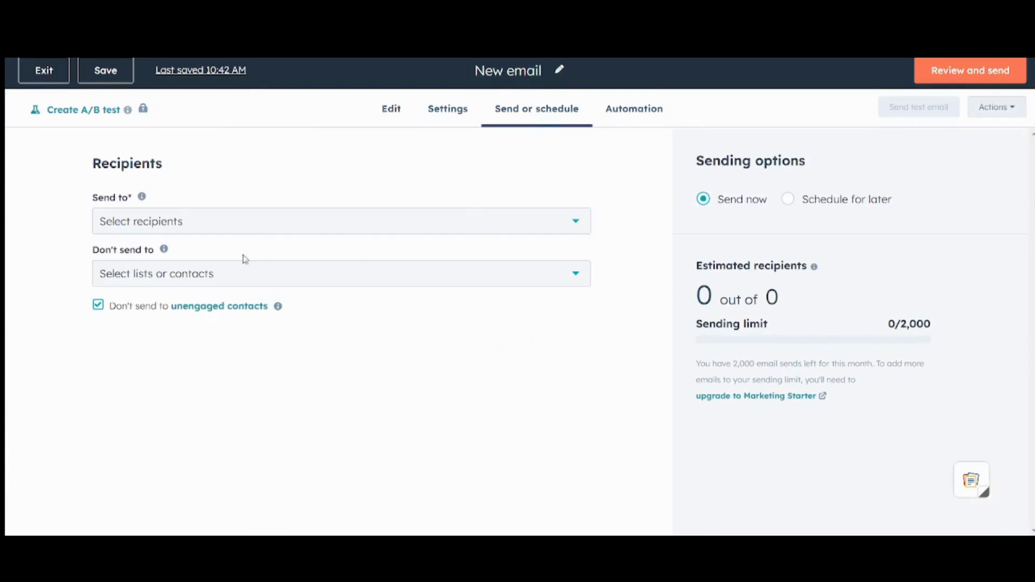
pyautogui.click(219, 226)
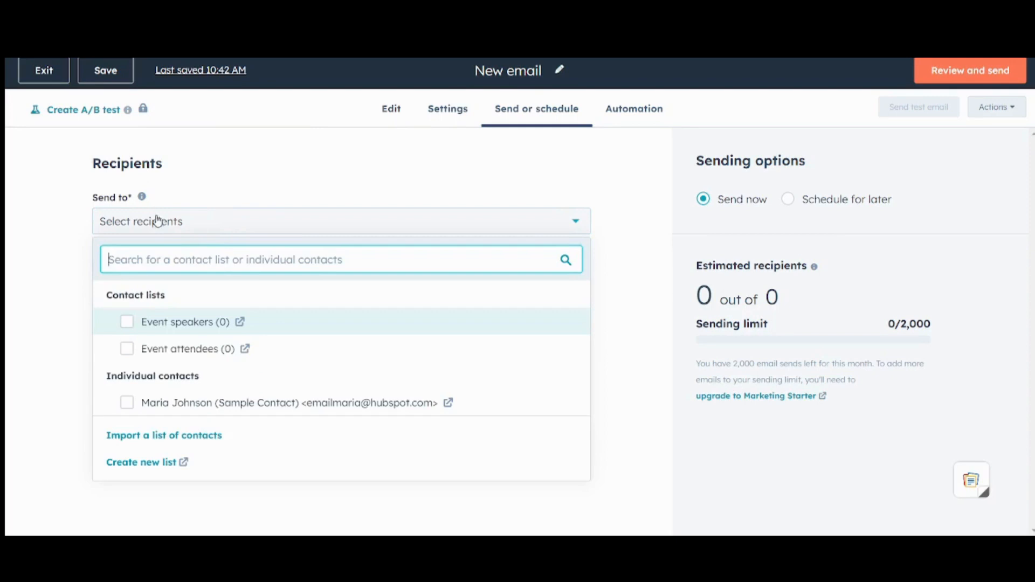
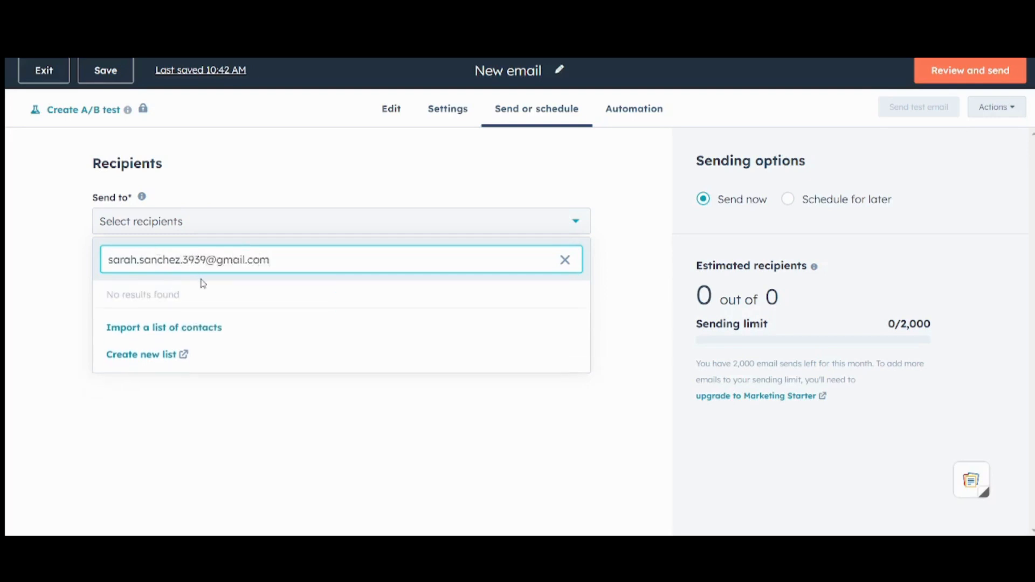
pyautogui.click(79, 282)
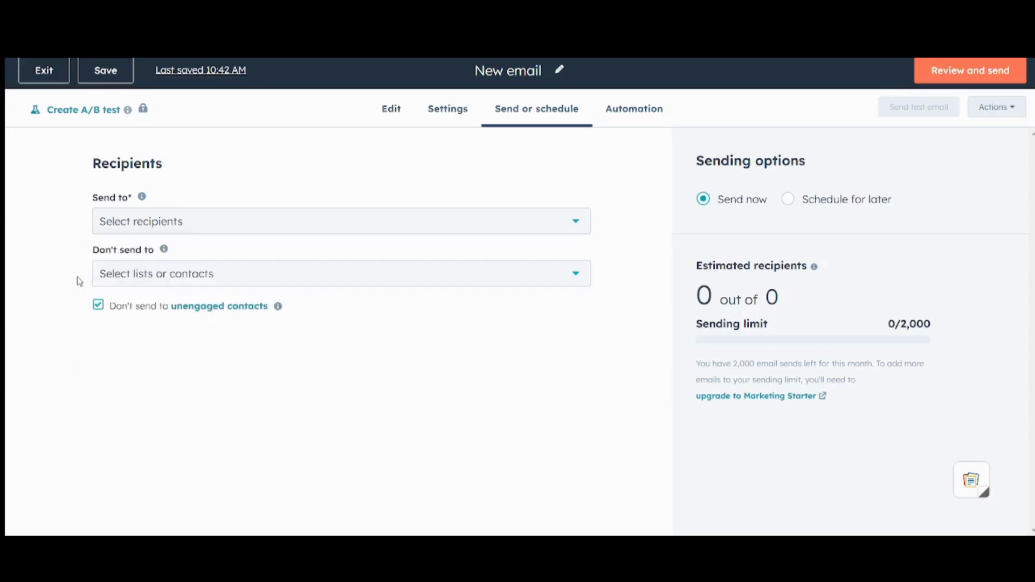
# Step: Add the sample contact as the sole recipient, leaving the exclusion list empty
pyautogui.click(173, 222)
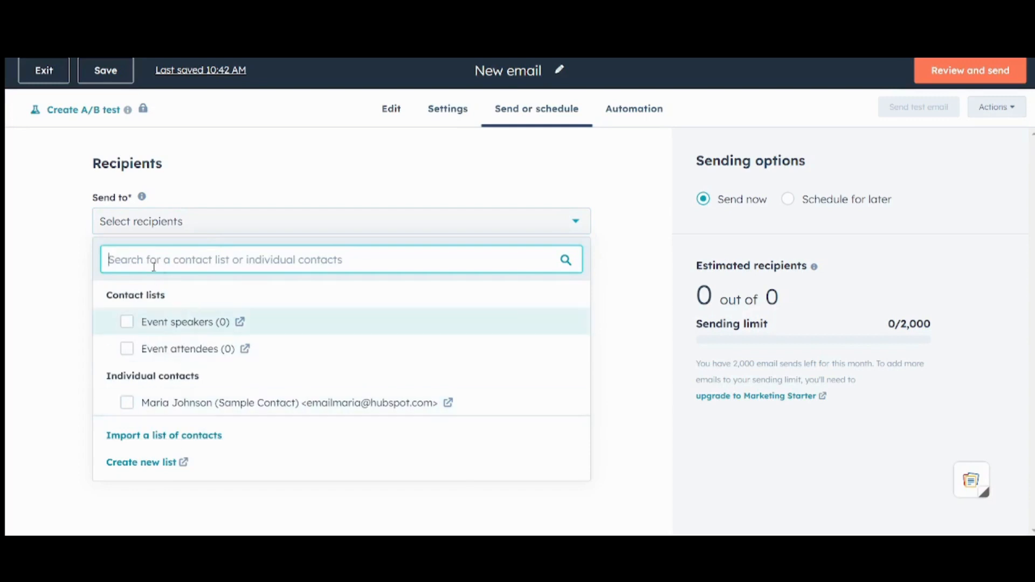
pyautogui.click(127, 405)
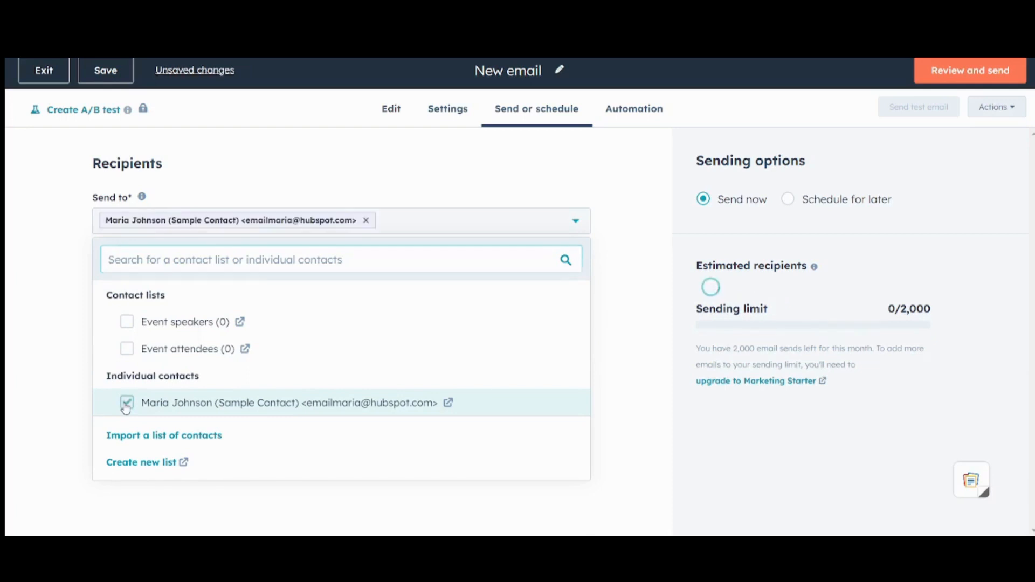
pyautogui.click(13, 247)
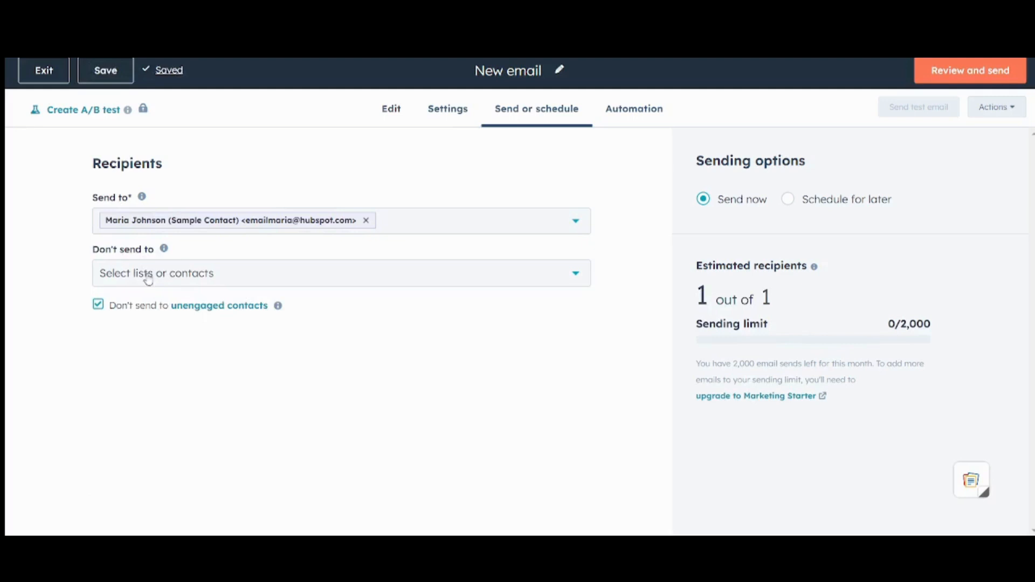
pyautogui.click(148, 275)
pyautogui.click(7, 267)
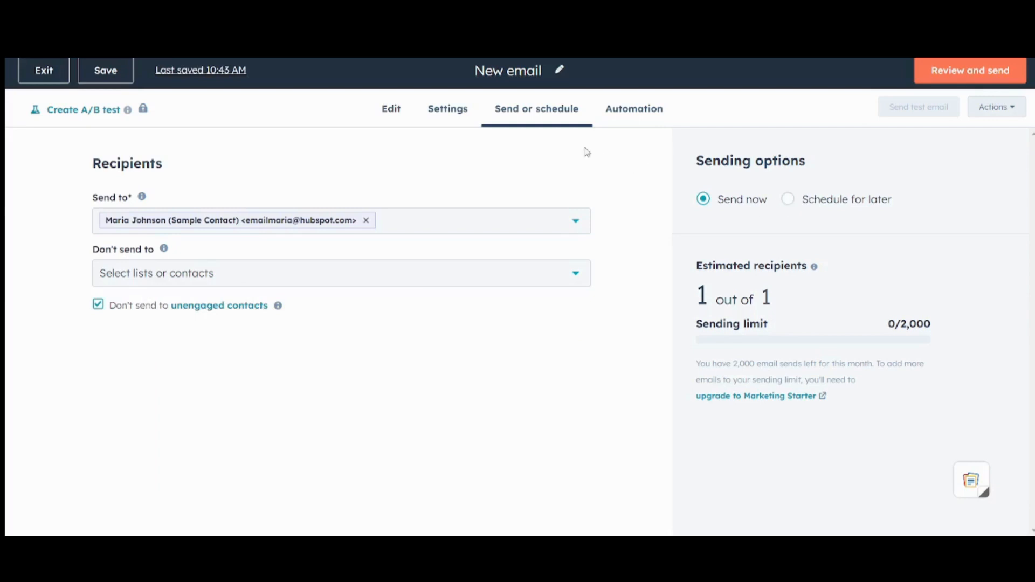
pyautogui.click(646, 107)
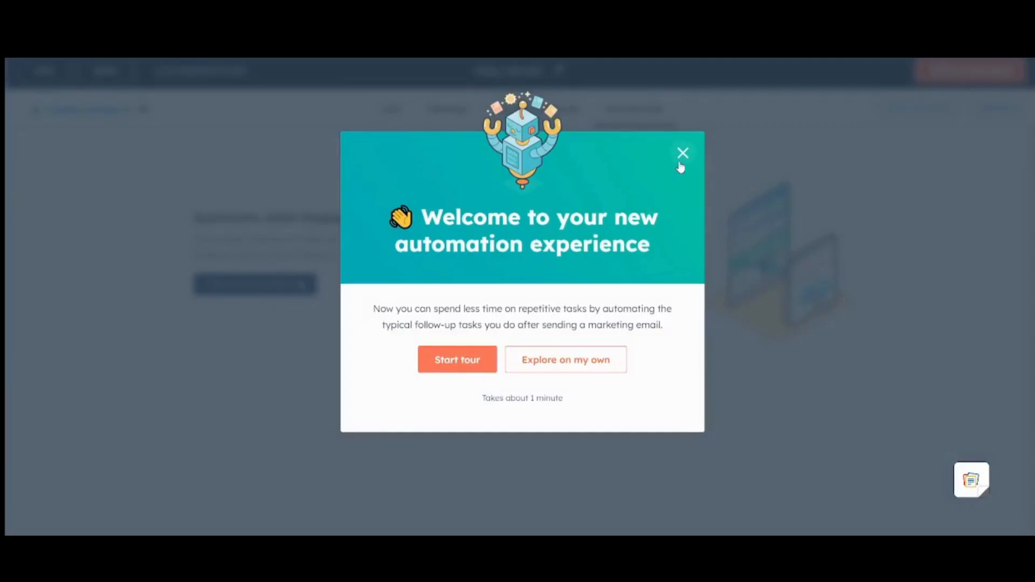
pyautogui.click(681, 161)
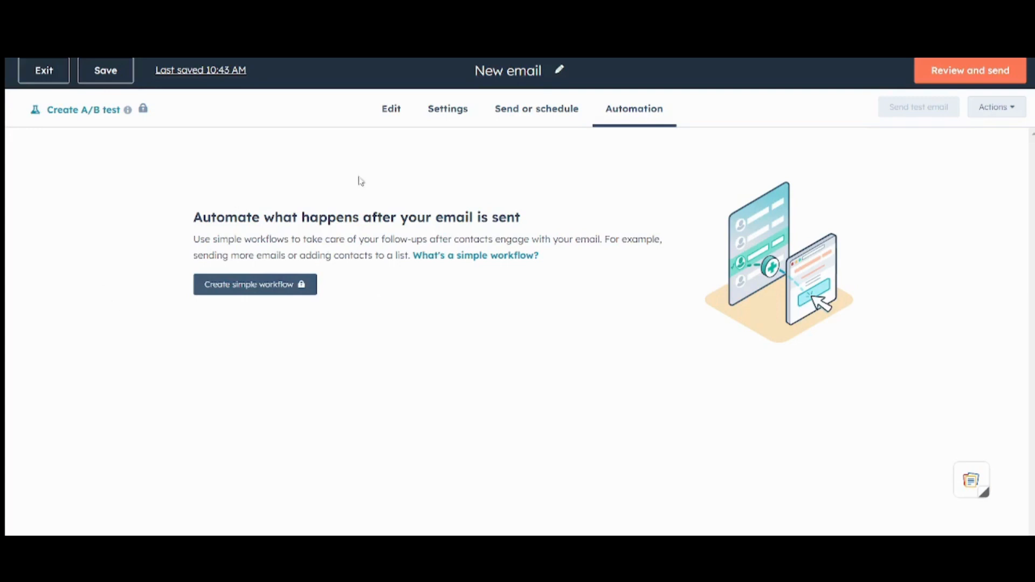
pyautogui.click(516, 124)
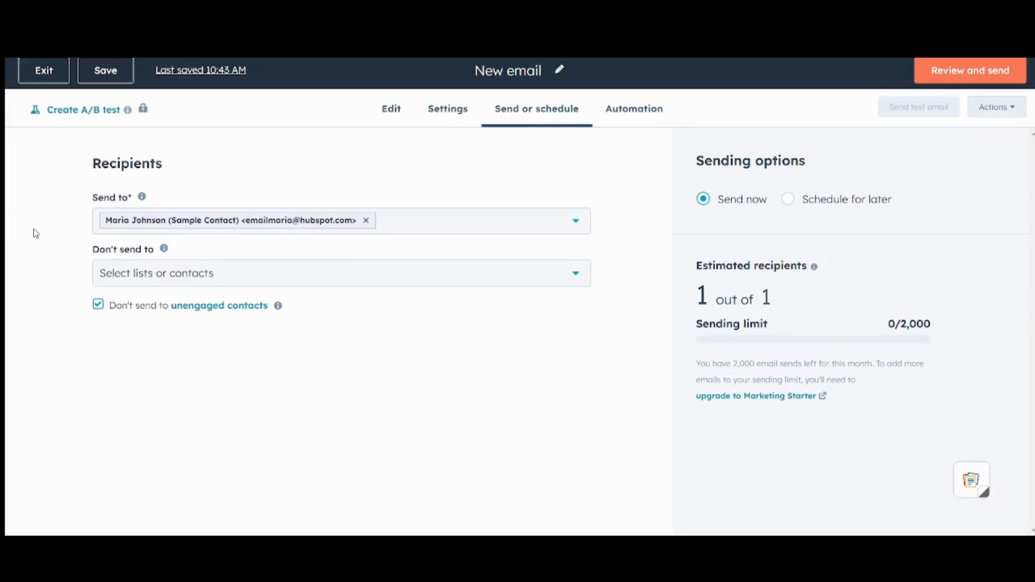
# Step: Check the send review for blockers, then return to the email's Settings
pyautogui.click(995, 75)
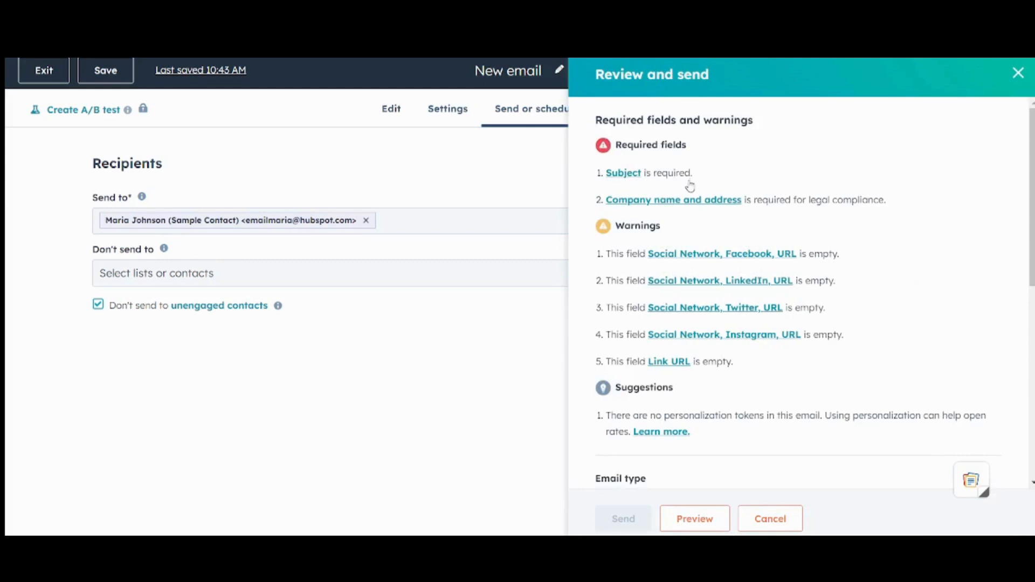
pyautogui.click(299, 201)
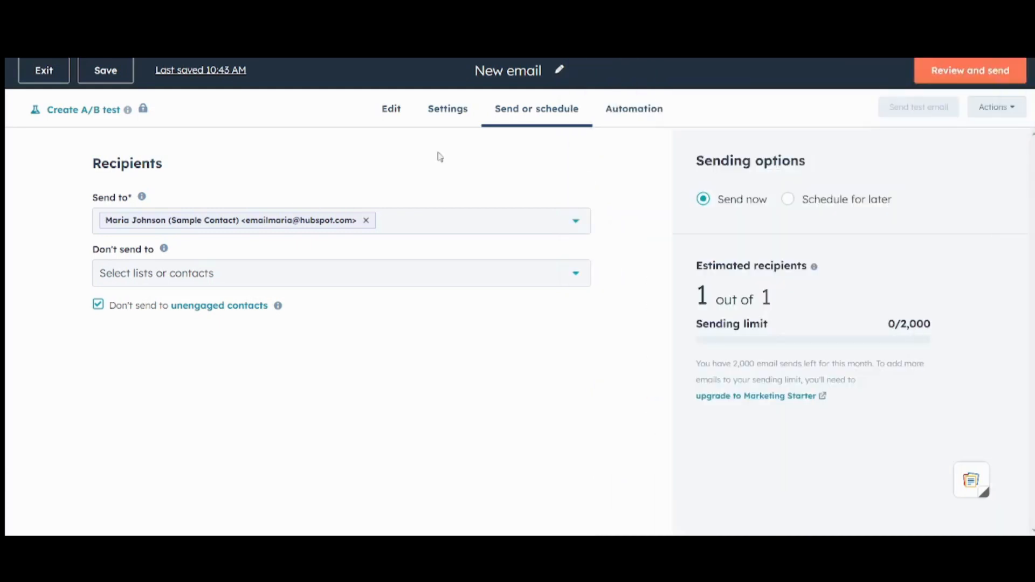
pyautogui.click(452, 127)
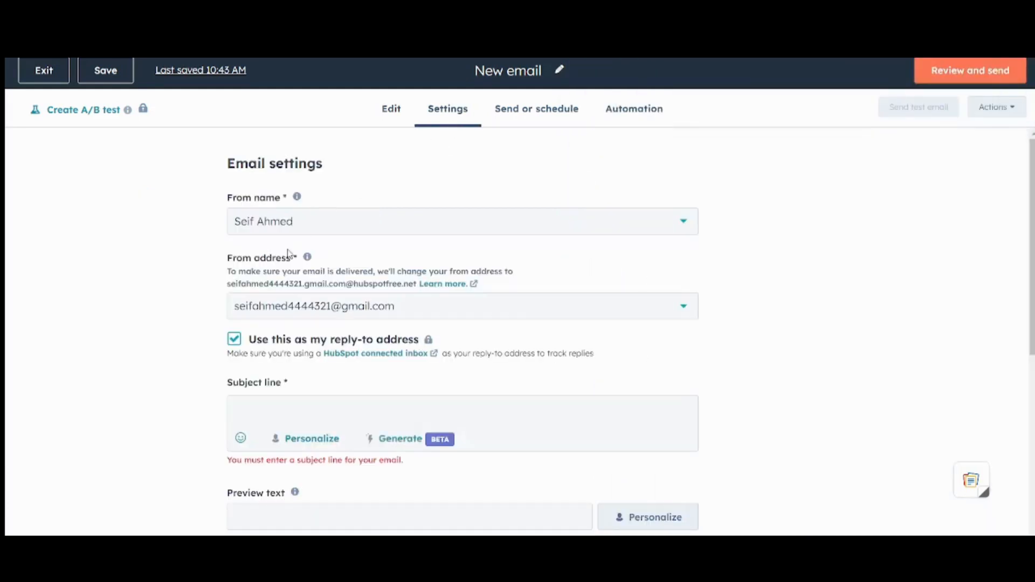
# Step: Set the subject line to 'Email Campaign Tutorial'
pyautogui.click(326, 410)
pyautogui.write('Em')
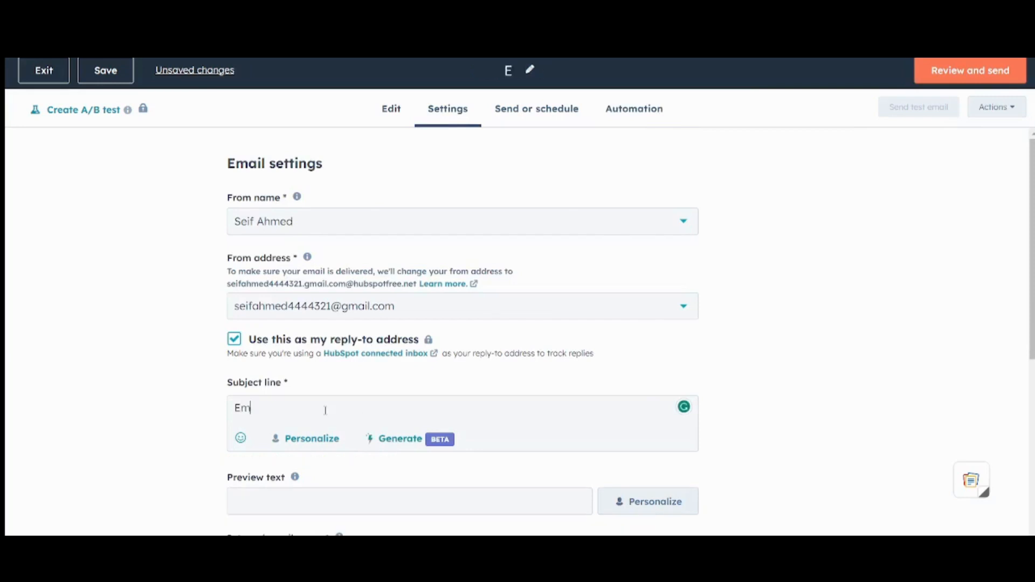
pyautogui.write('ail Campaifg')
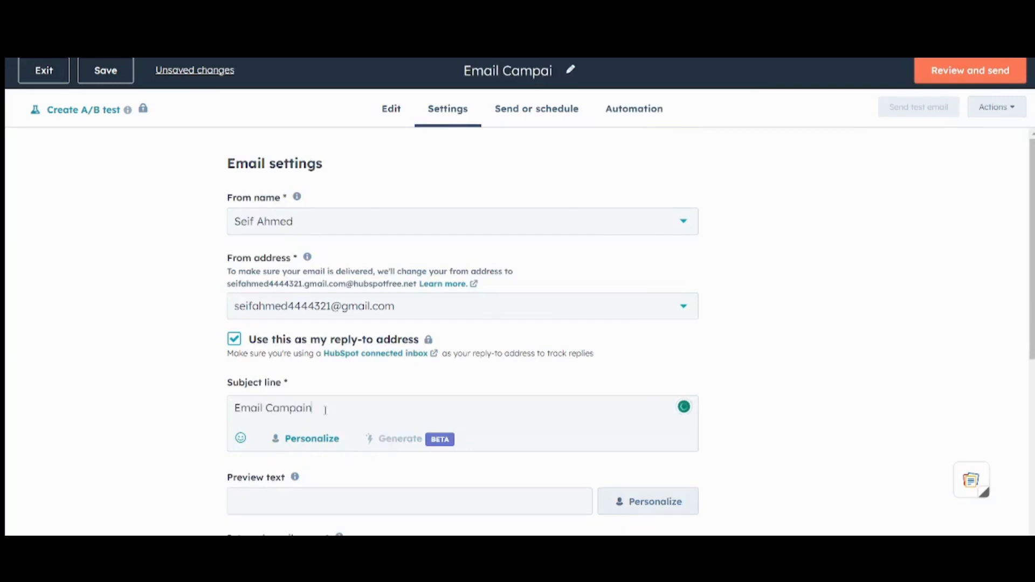
pyautogui.press('BackSpace')
pyautogui.press('BackSpace')
pyautogui.write('g')
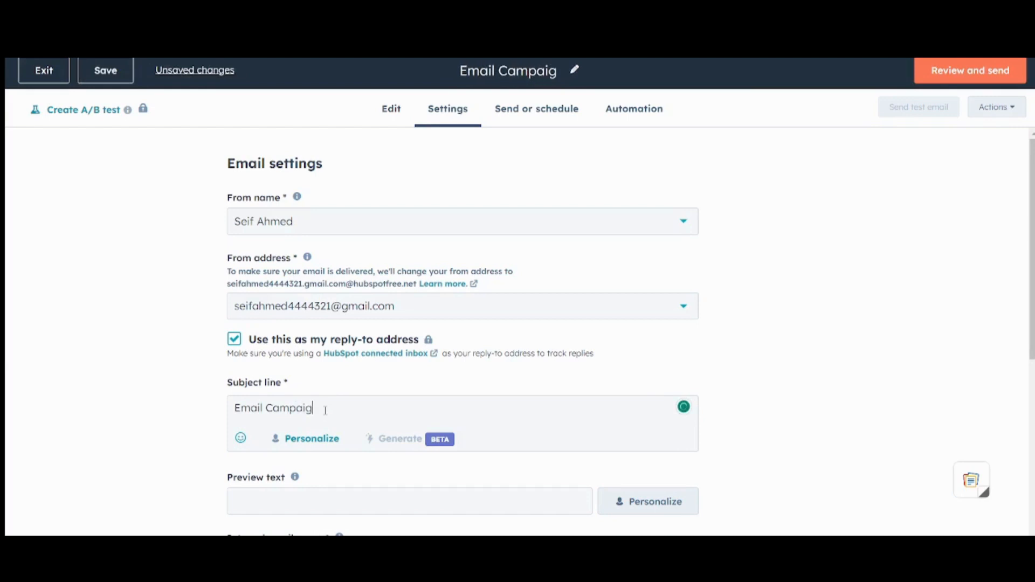
pyautogui.write('n Tutorial')
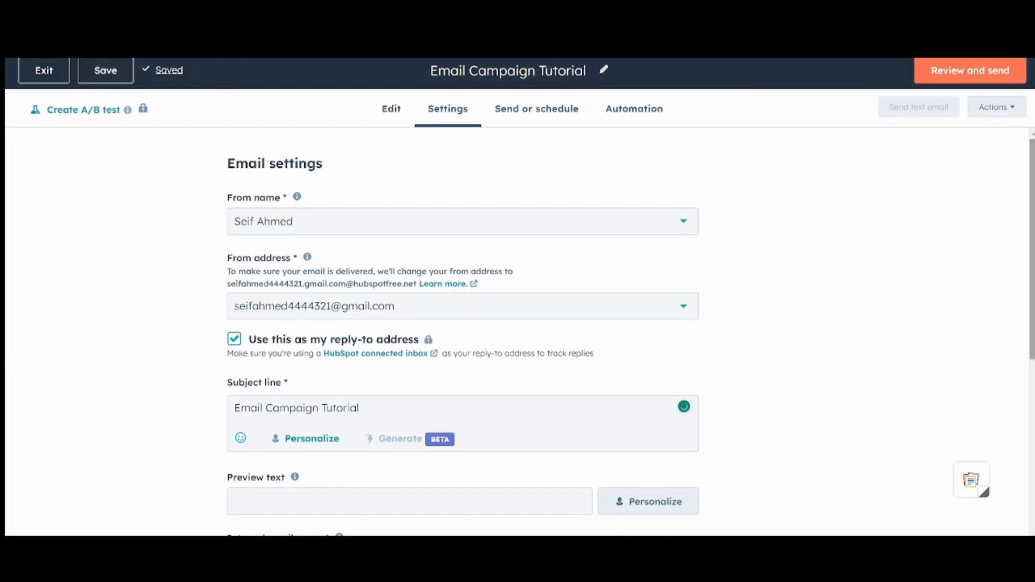
pyautogui.scroll(-3, 601, 404)
pyautogui.scroll(-2, 601, 334)
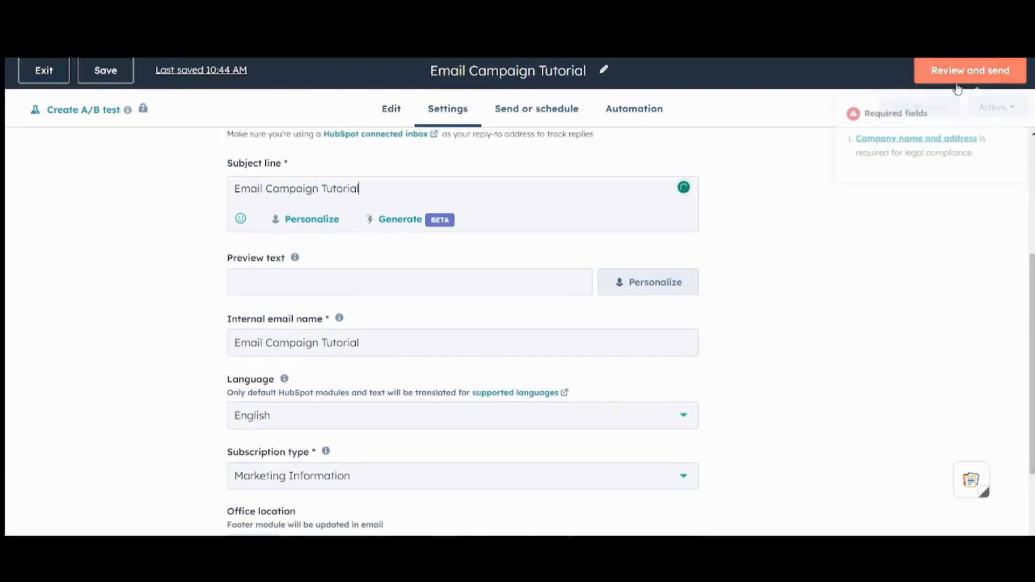
# Step: Recheck the send review for remaining blockers and look over the settings page
pyautogui.click(970, 71)
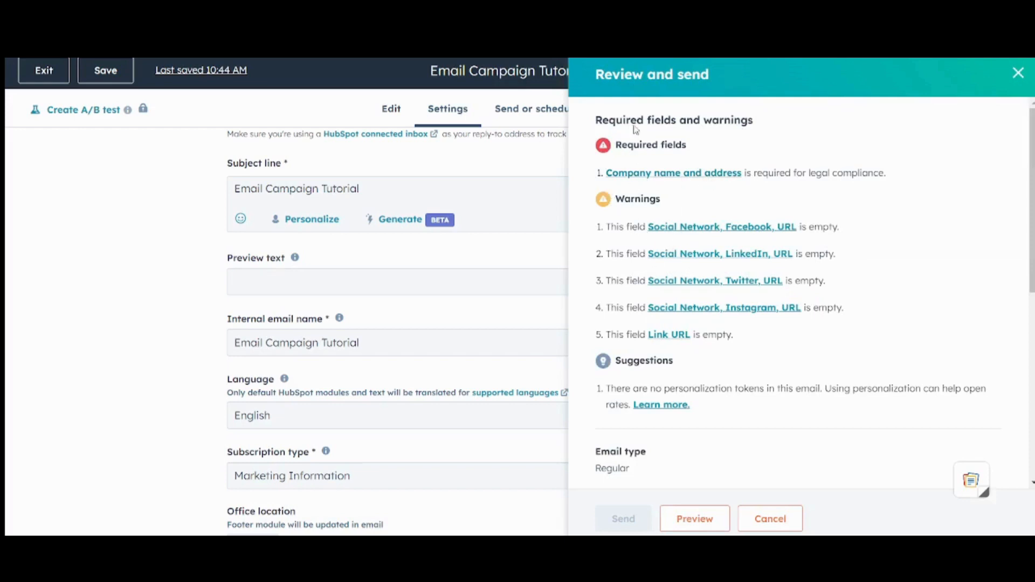
pyautogui.click(125, 306)
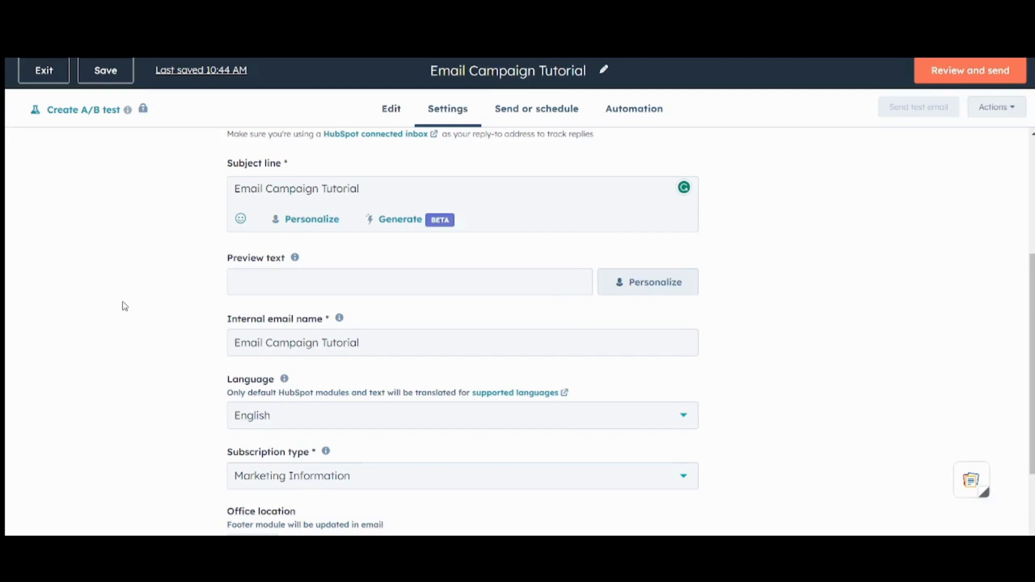
pyautogui.scroll(4, 125, 307)
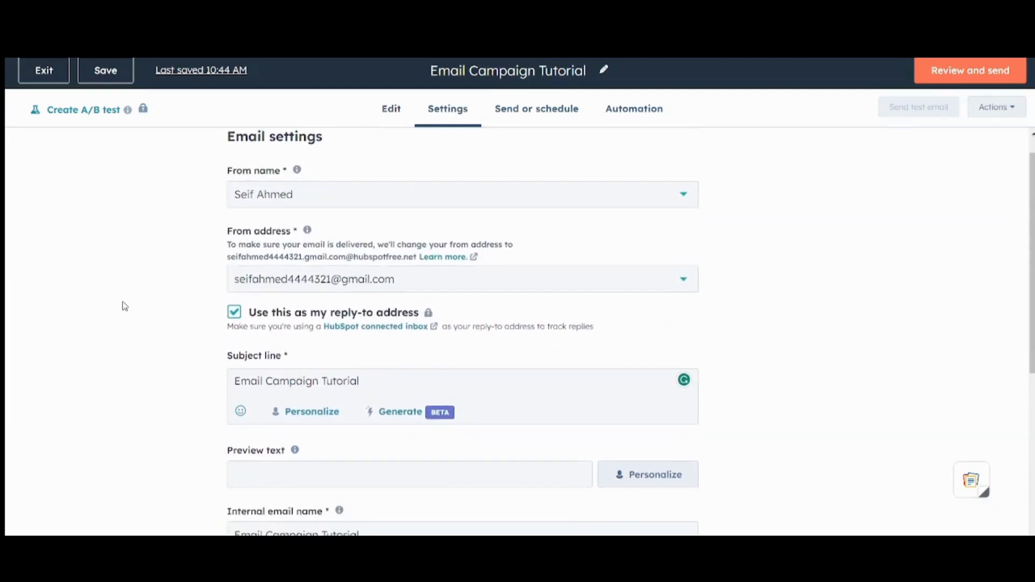
pyautogui.scroll(-5, 125, 306)
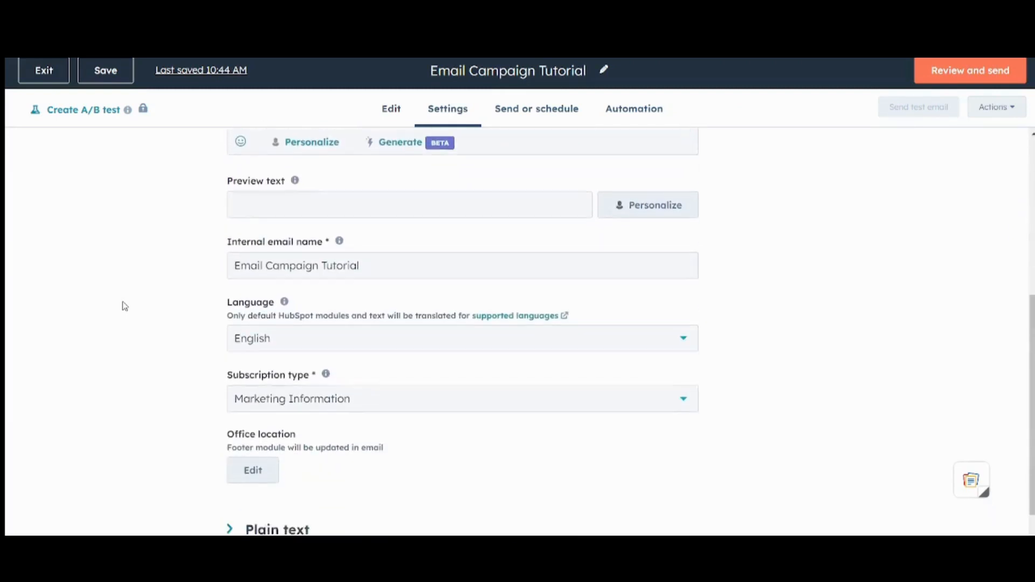
pyautogui.scroll(-1, 125, 306)
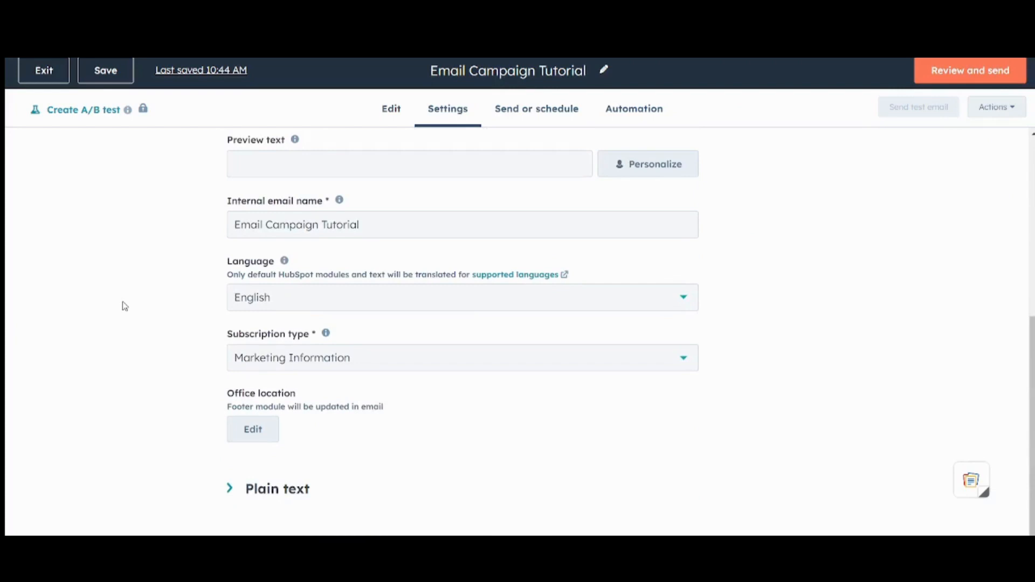
pyautogui.scroll(6, 125, 306)
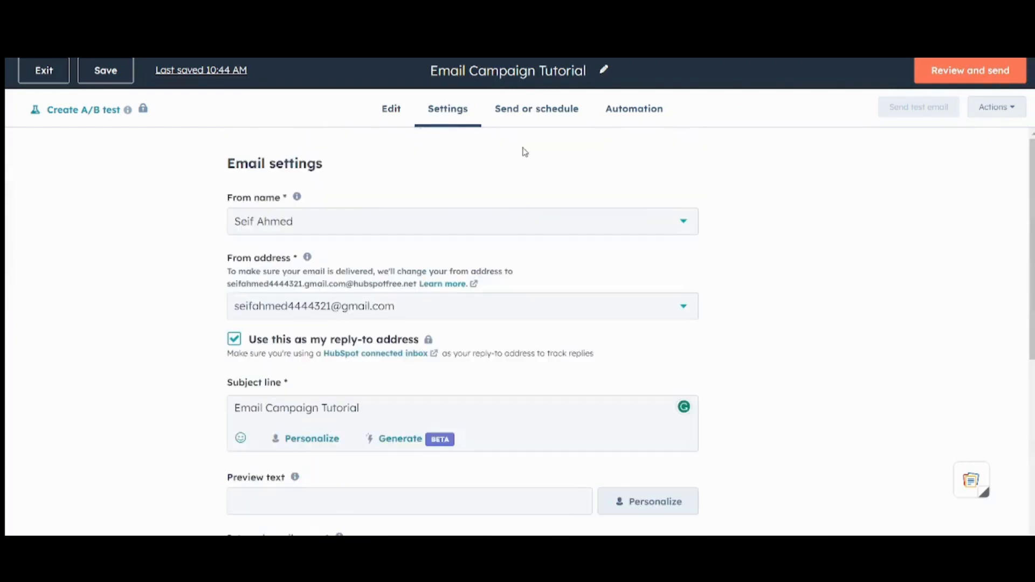
# Step: Confirm the sample contact is still selected in Send to
pyautogui.click(534, 113)
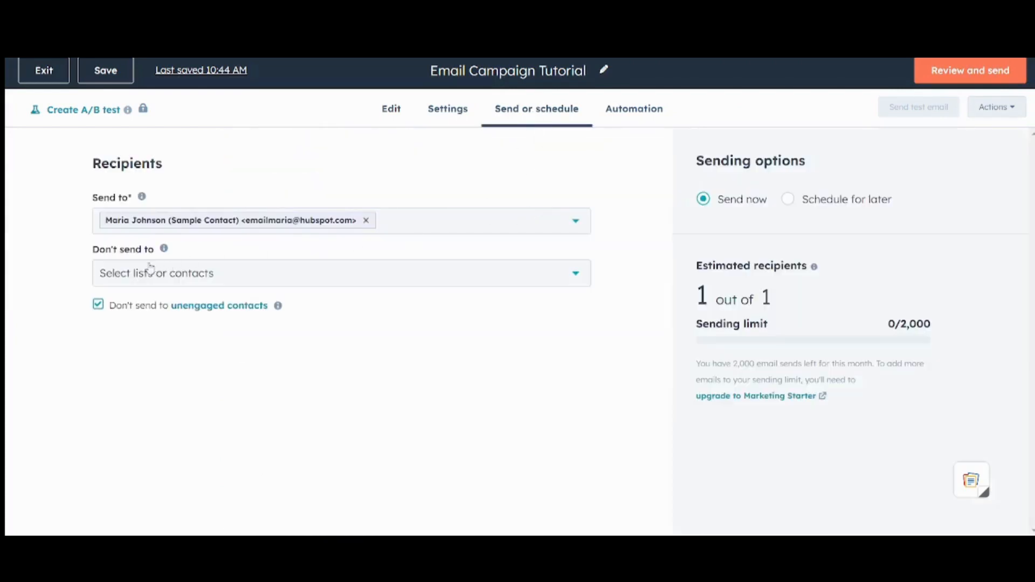
pyautogui.click(439, 225)
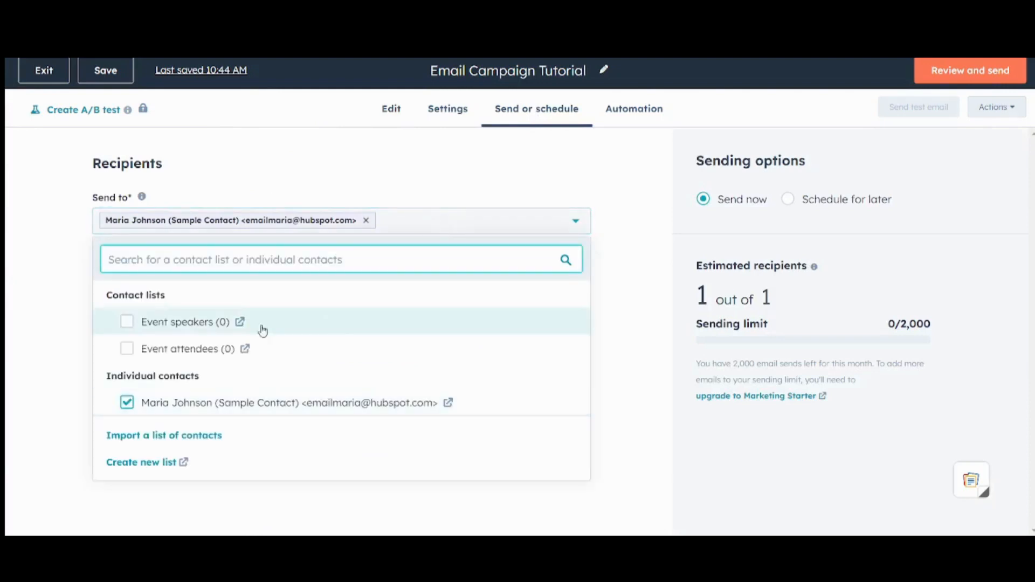
pyautogui.click(37, 362)
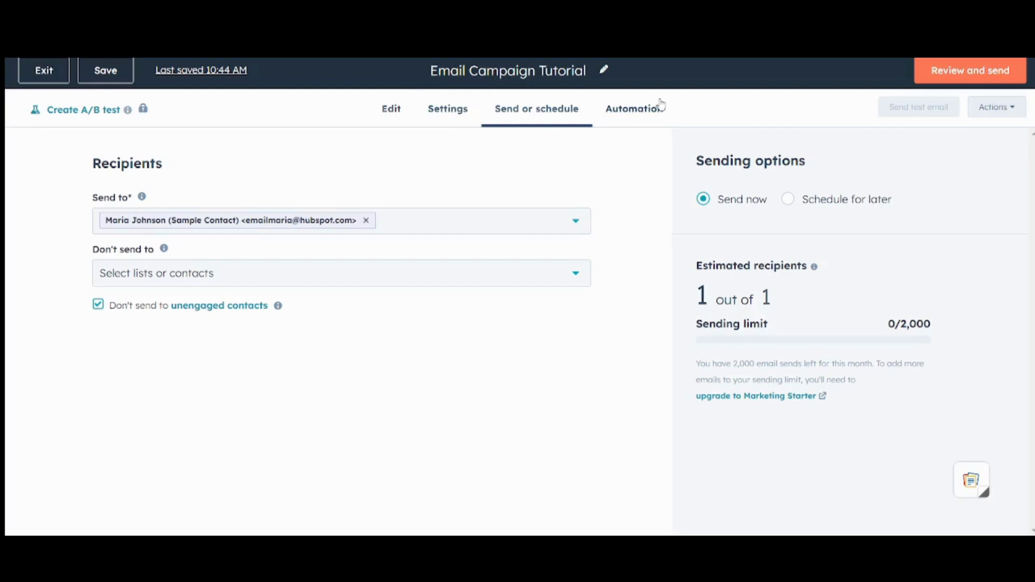
# Step: Fill in the footer's company name and autofilled address from the send review, and save
pyautogui.click(985, 80)
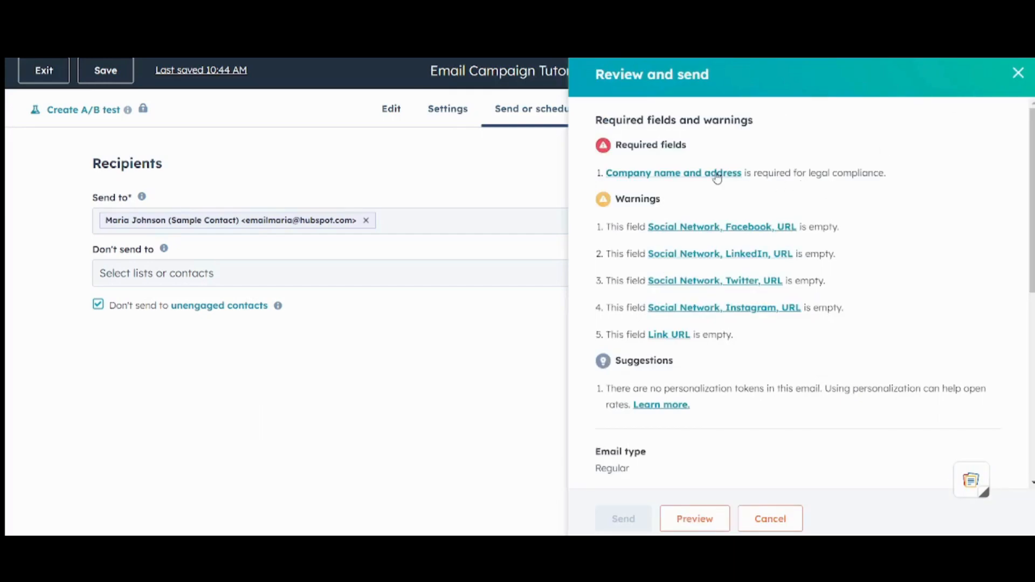
pyautogui.click(717, 174)
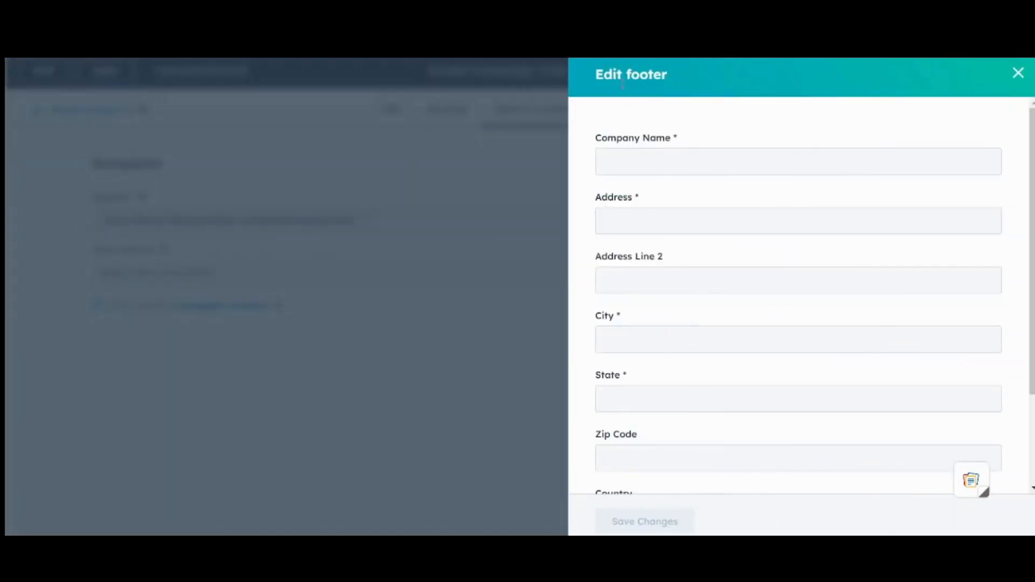
pyautogui.click(670, 167)
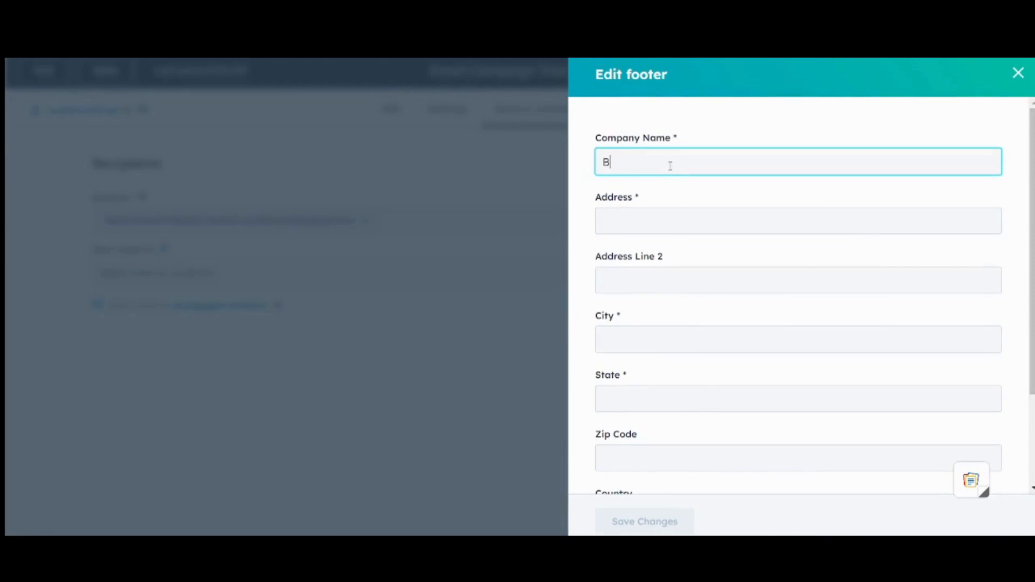
pyautogui.click(687, 211)
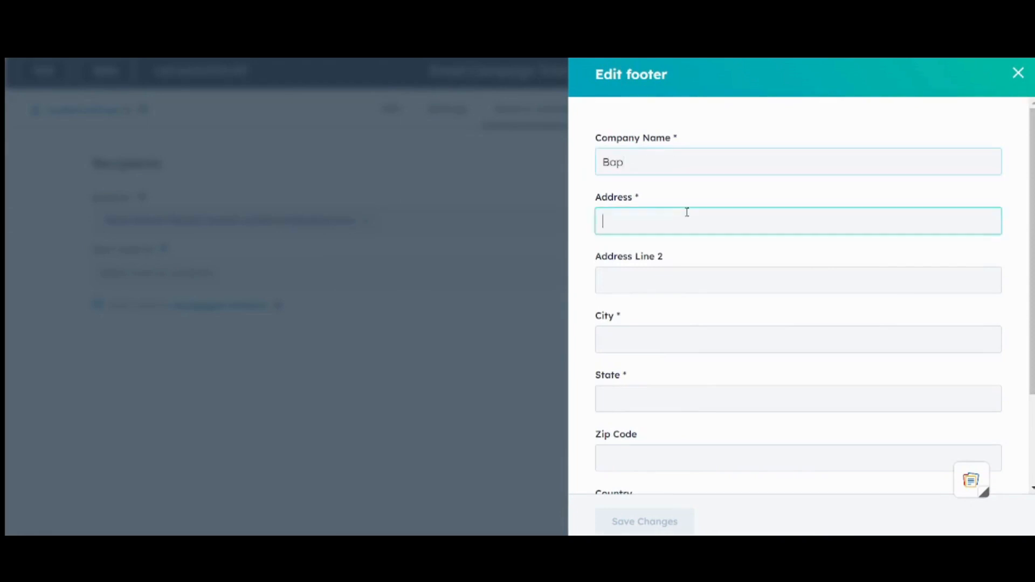
pyautogui.click(705, 268)
pyautogui.click(1031, 205)
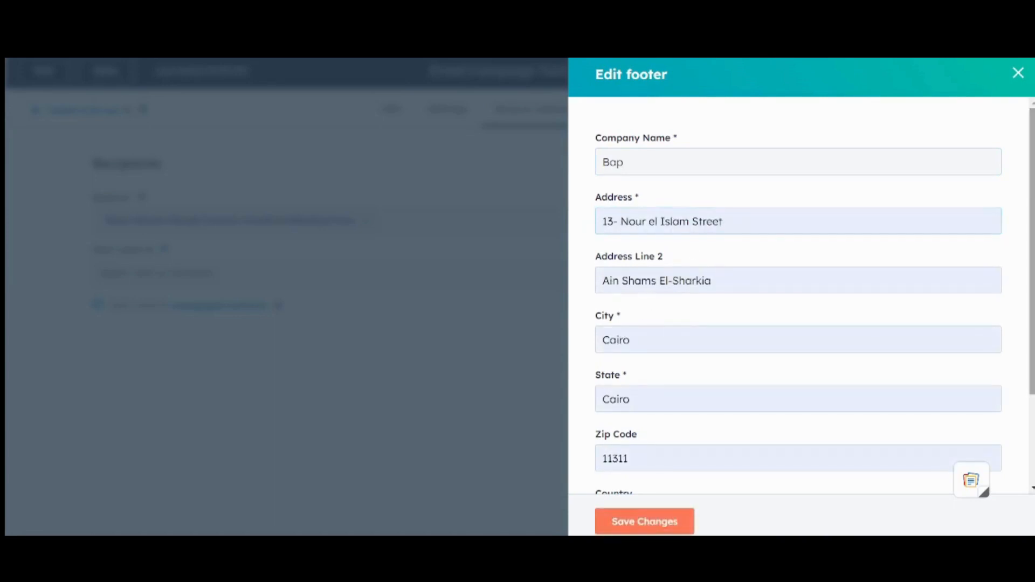
pyautogui.scroll(-1, 845, 421)
pyautogui.scroll(-2, 846, 421)
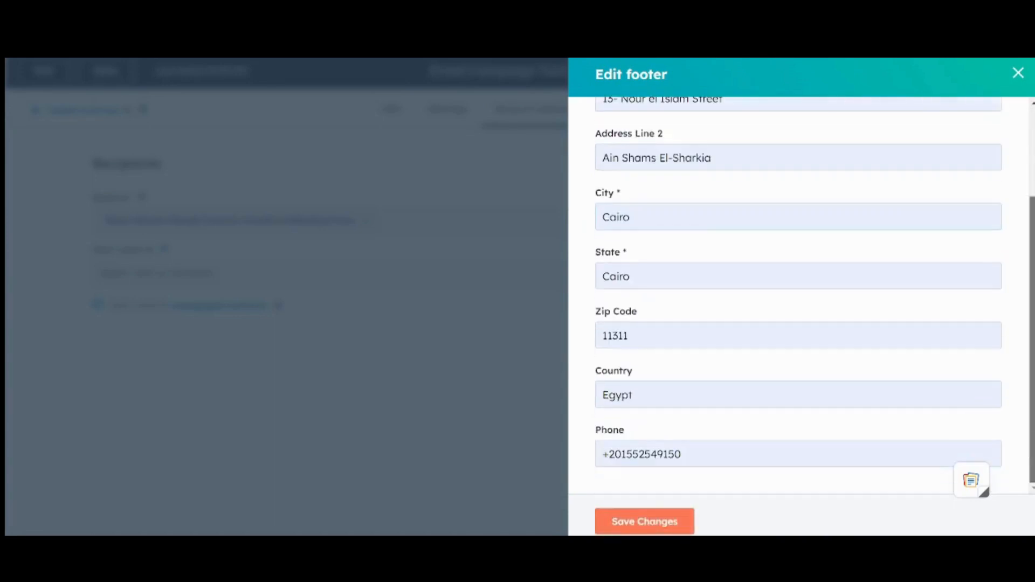
pyautogui.click(649, 519)
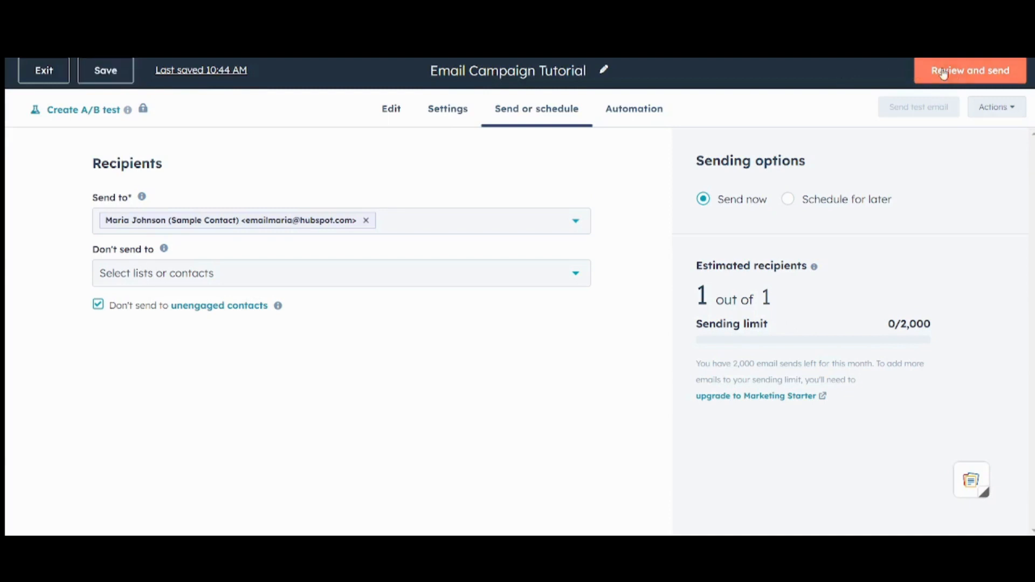
# Step: Delete the social icons block with its empty Facebook link, then locate the button's missing Link URL
pyautogui.click(970, 73)
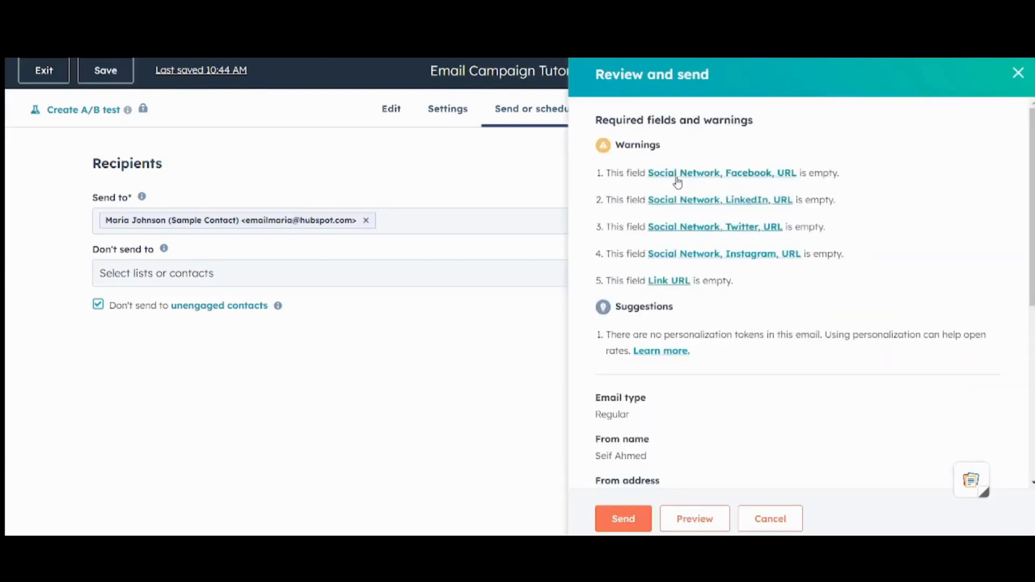
pyautogui.click(676, 174)
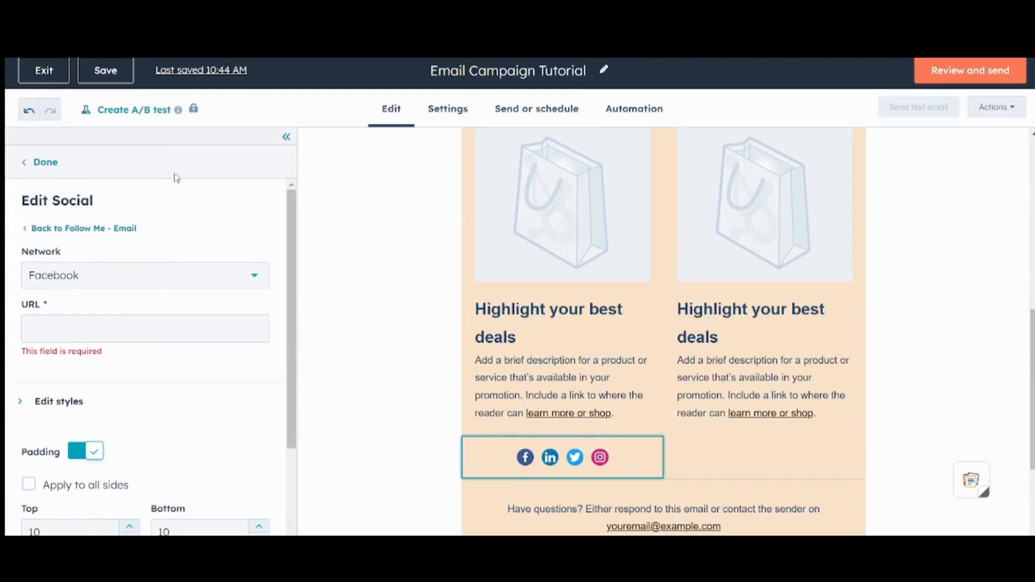
pyautogui.click(44, 162)
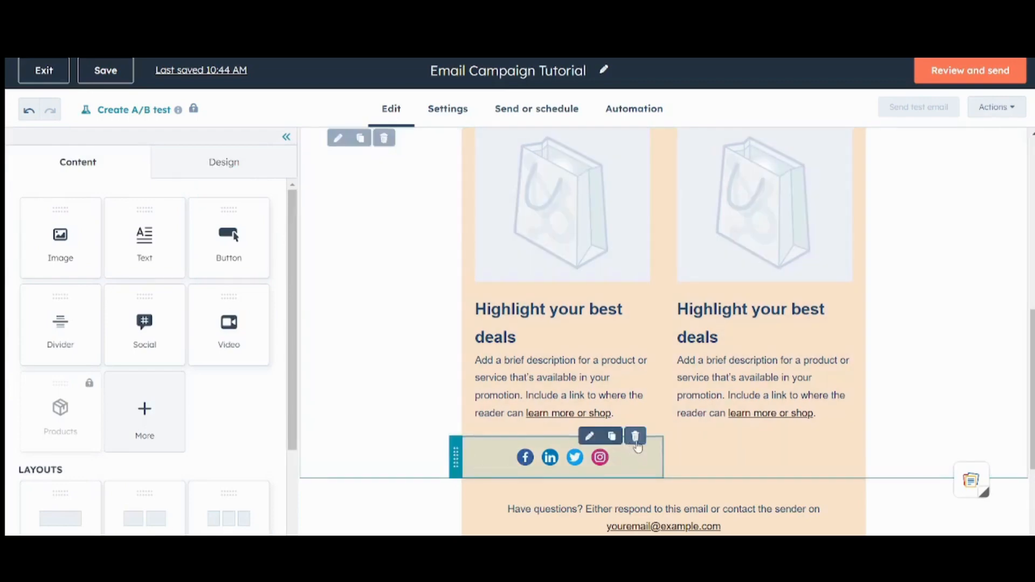
pyautogui.click(635, 436)
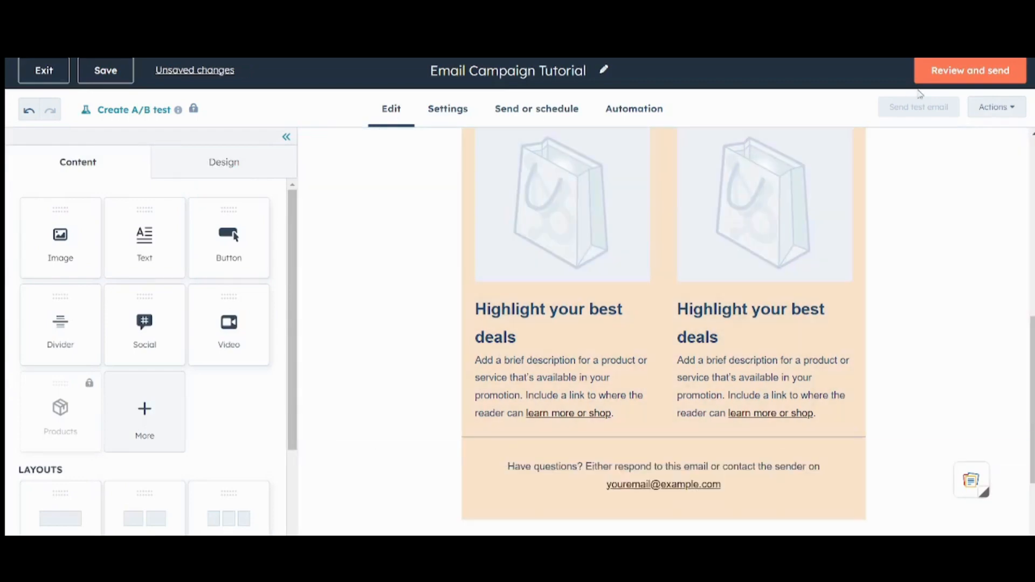
pyautogui.click(943, 81)
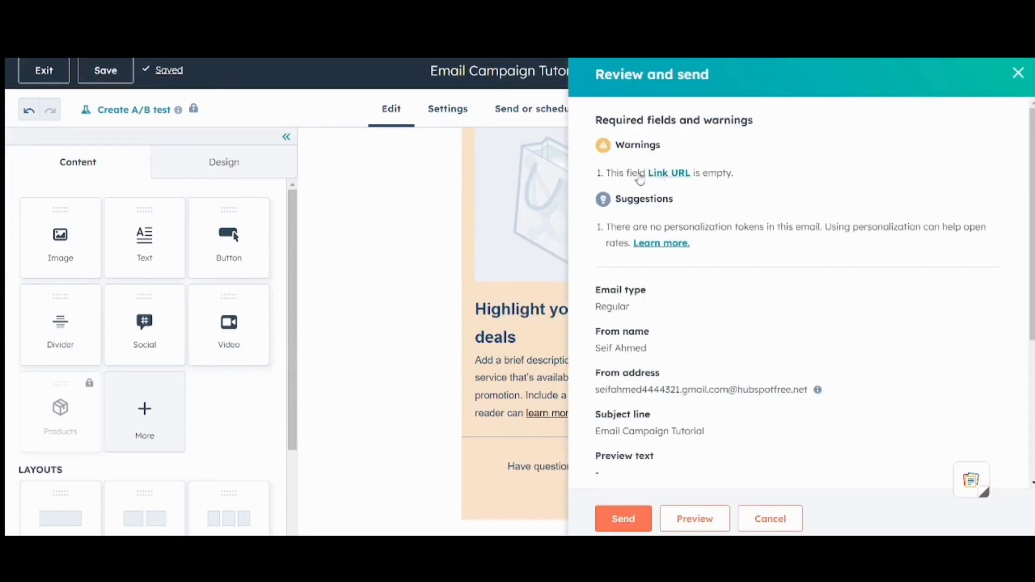
pyautogui.click(669, 174)
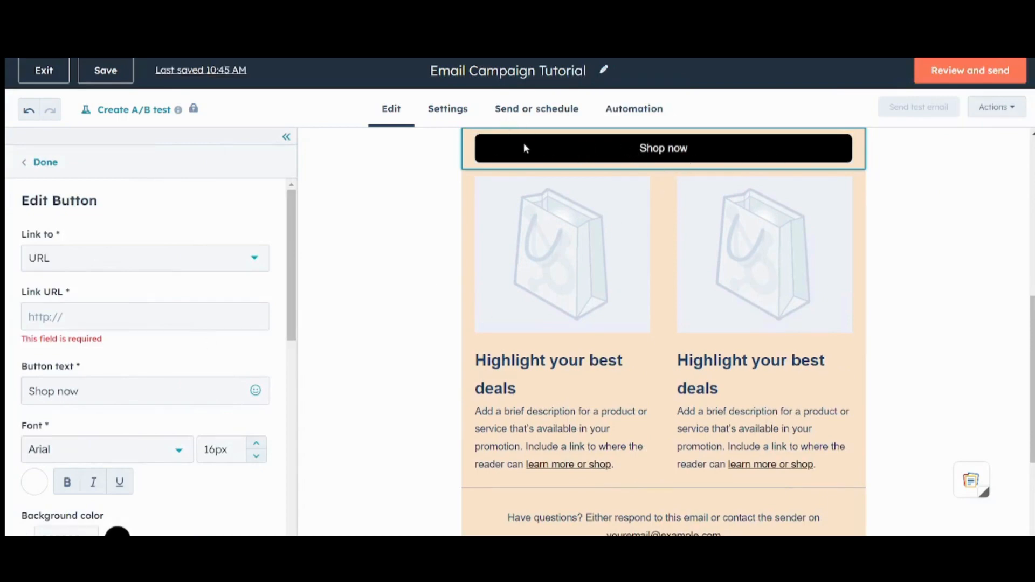
# Step: Link the Shop now button to facebook.com and confirm the send review shows no warnings
pyautogui.click(156, 320)
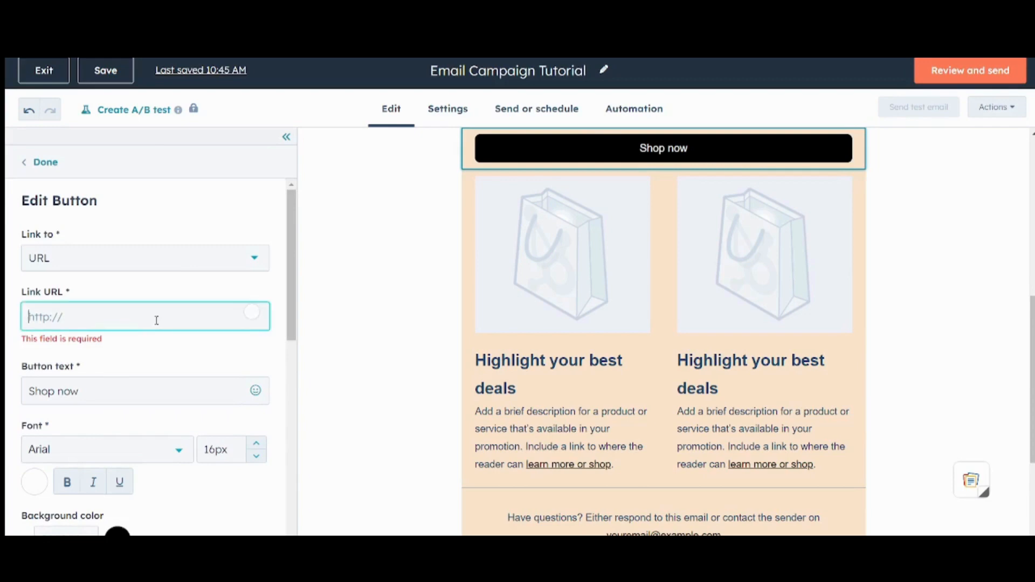
pyautogui.write('faceboo')
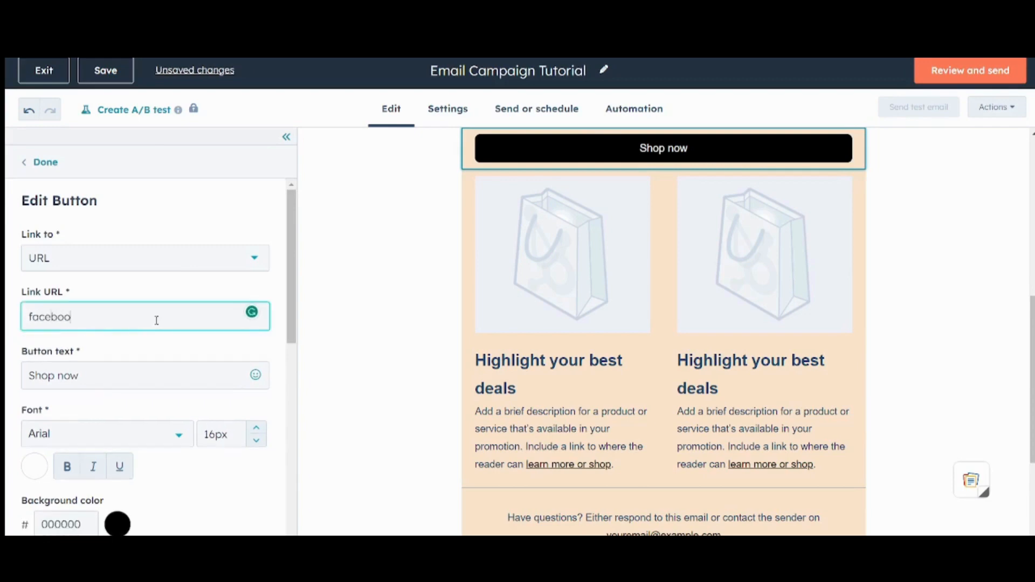
pyautogui.write('k.com')
pyautogui.click(949, 69)
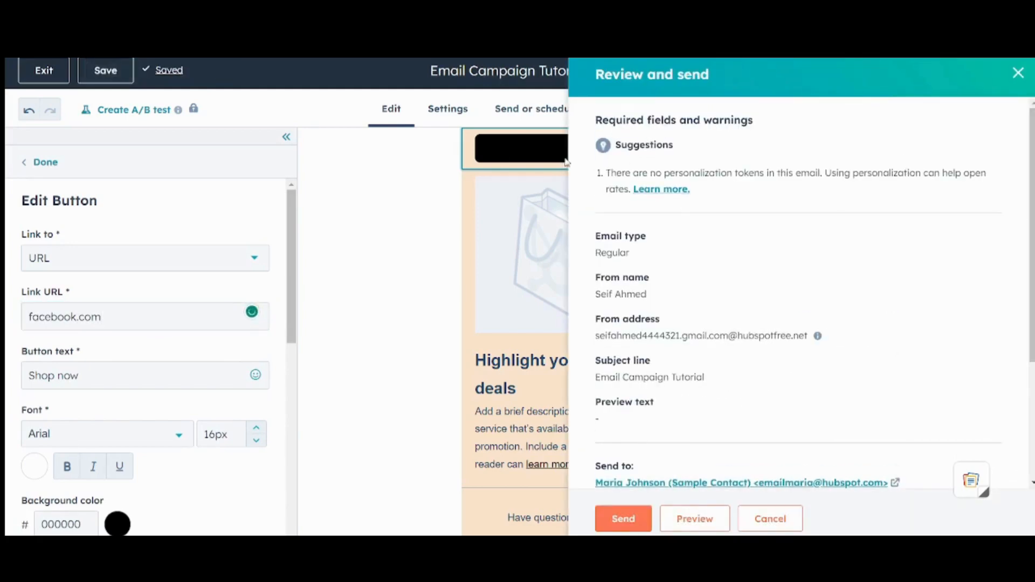
pyautogui.moveTo(675, 145); pyautogui.dragTo(622, 146)
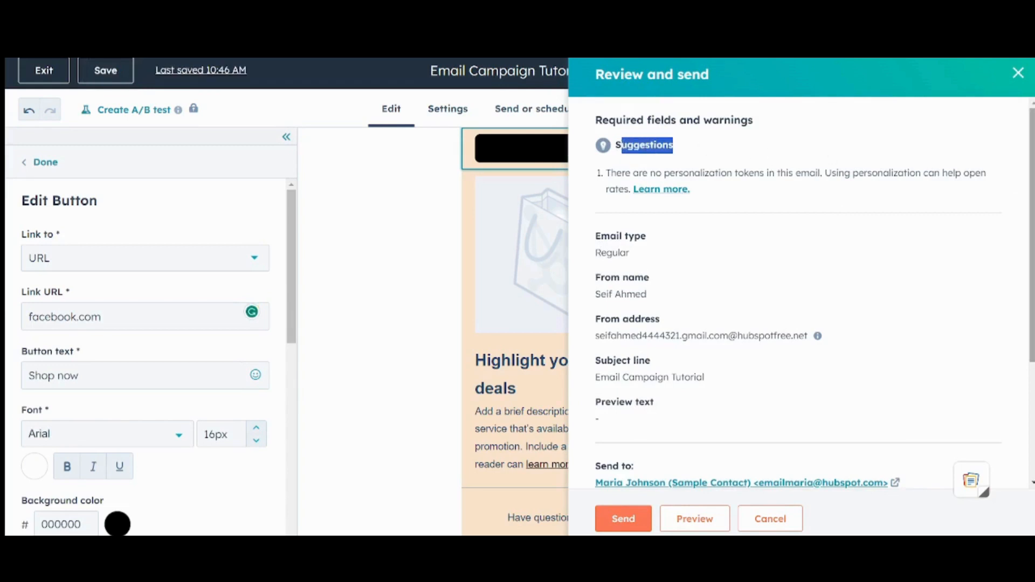
pyautogui.scroll(-3, 711, 461)
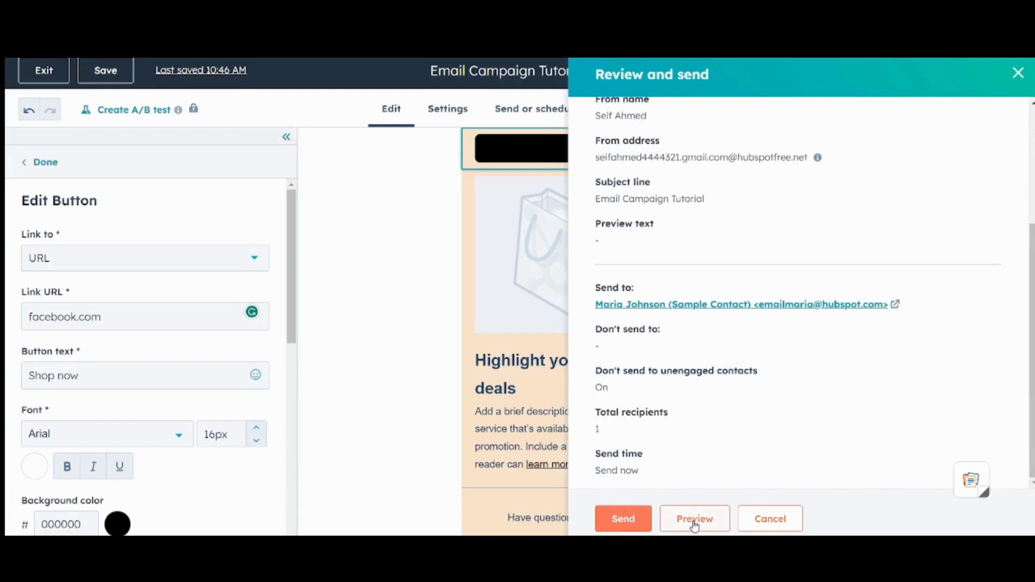
# Step: Send 'Email Campaign Tutorial', dismiss the bot filtering notice, and return to all marketing emails
pyautogui.click(623, 519)
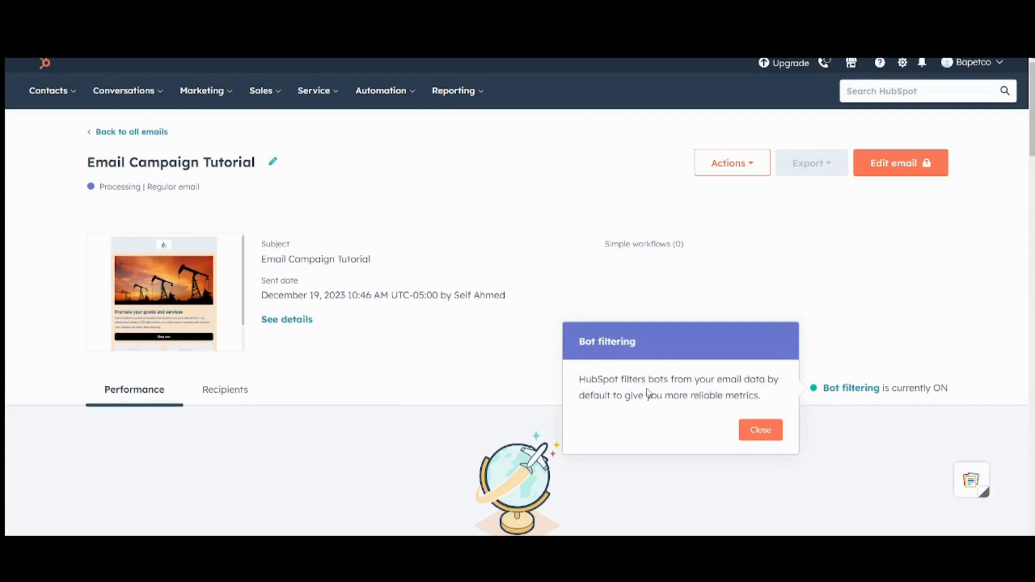
pyautogui.click(754, 433)
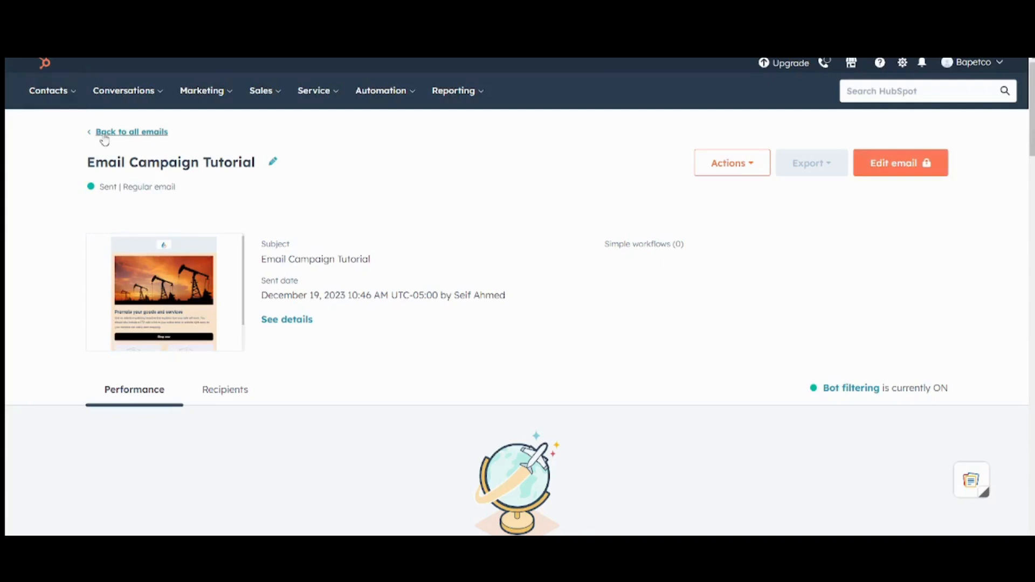
pyautogui.click(119, 138)
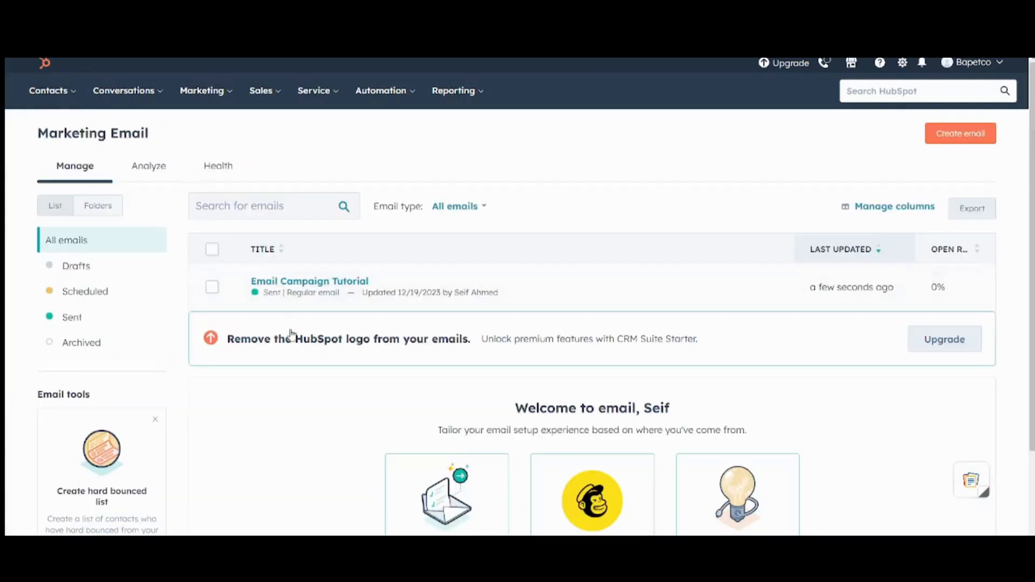
pyautogui.moveTo(271, 302)
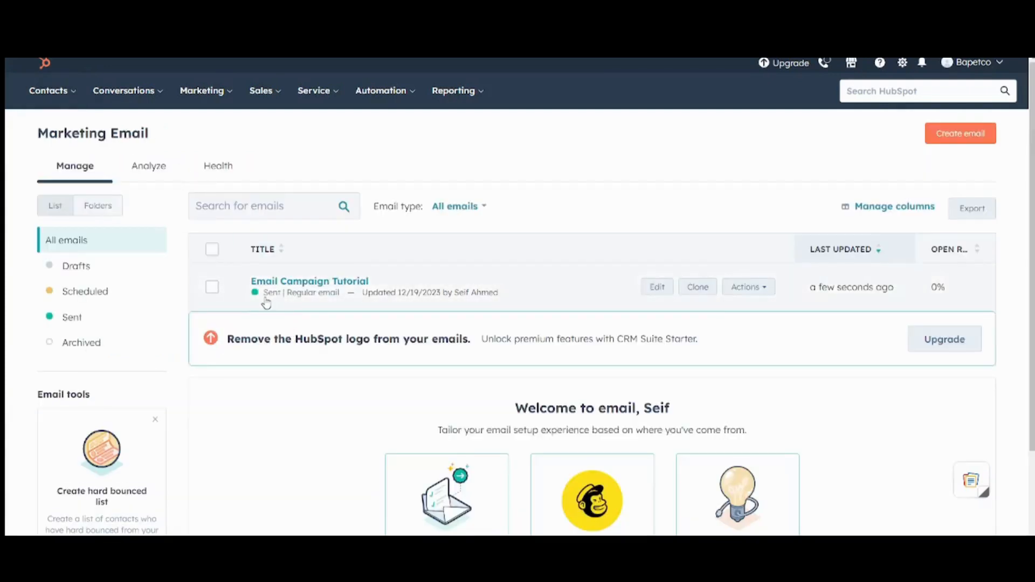